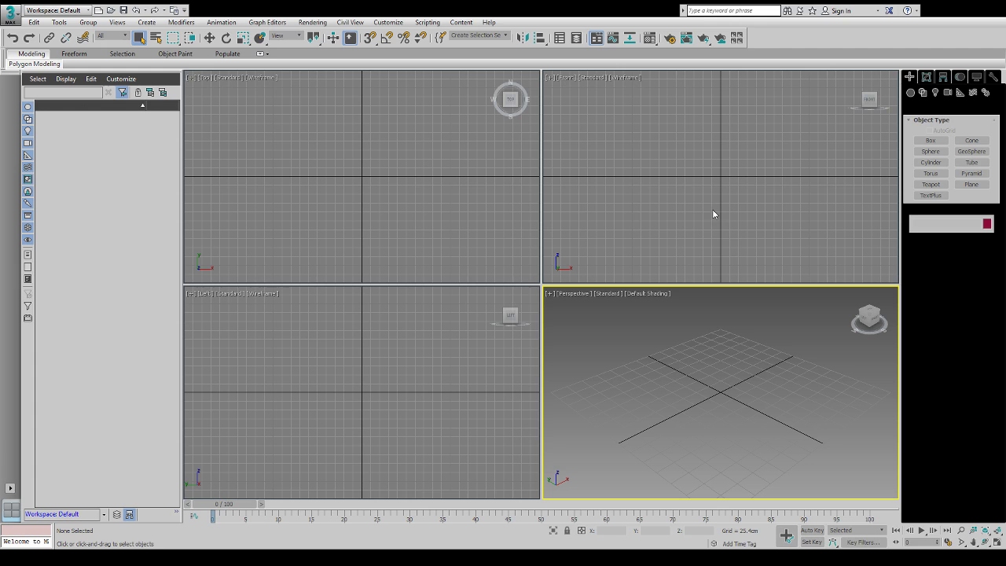
Glance at the interface customization options, then draw a flat box in the Perspective view
left_click(388, 22)
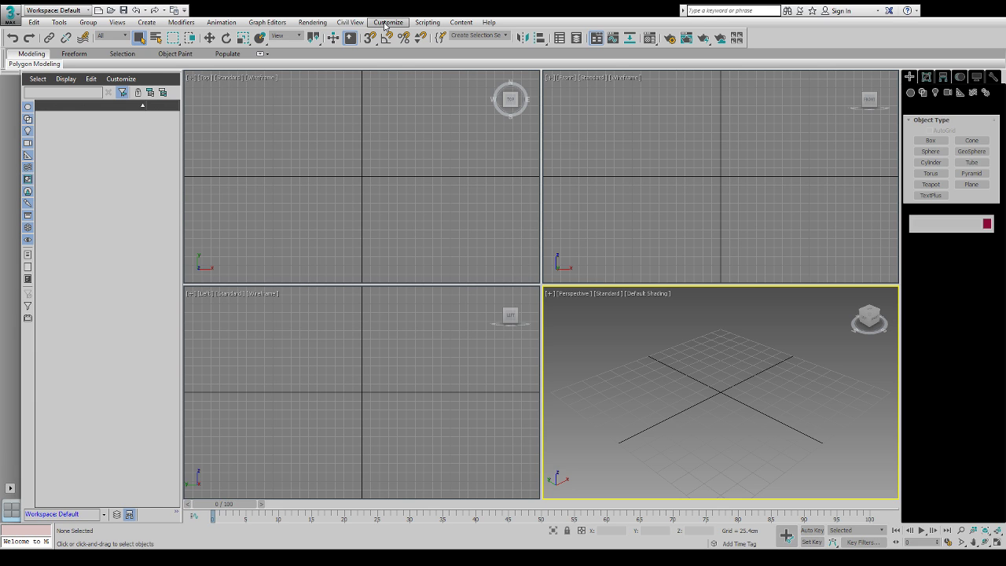
left_click(428, 162)
left_click(929, 141)
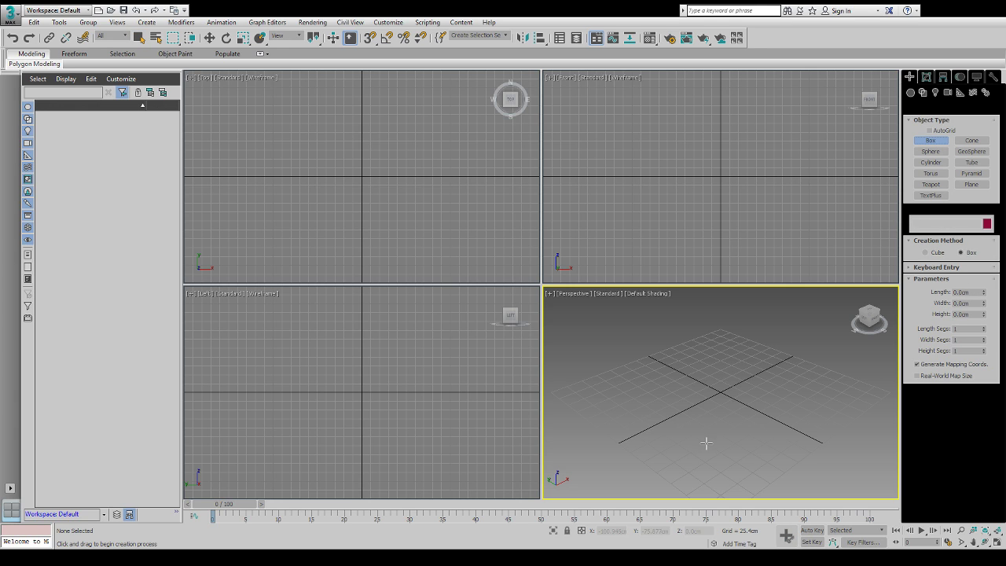
left_click_drag(699, 427, 721, 388)
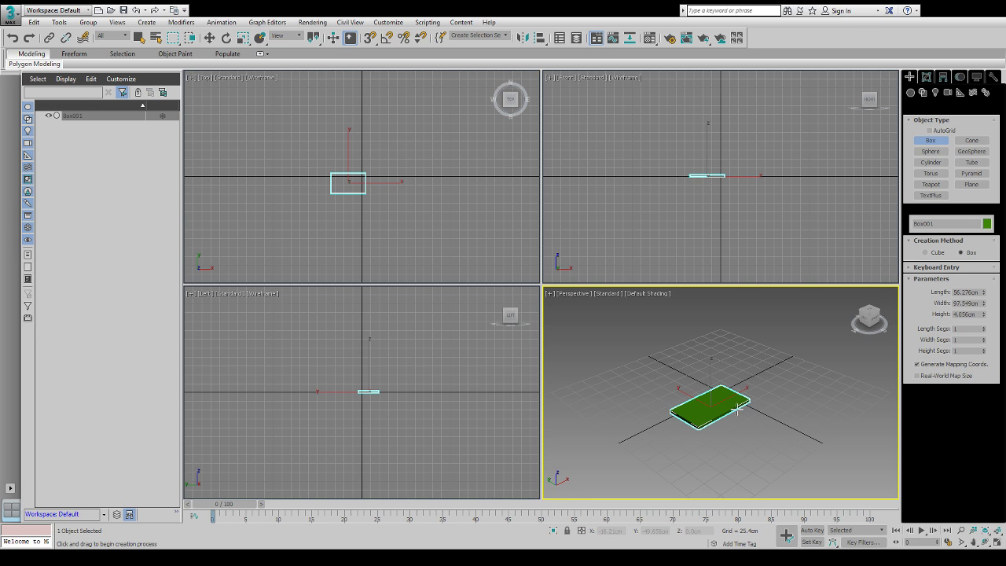
scroll(711, 410, "up", 10)
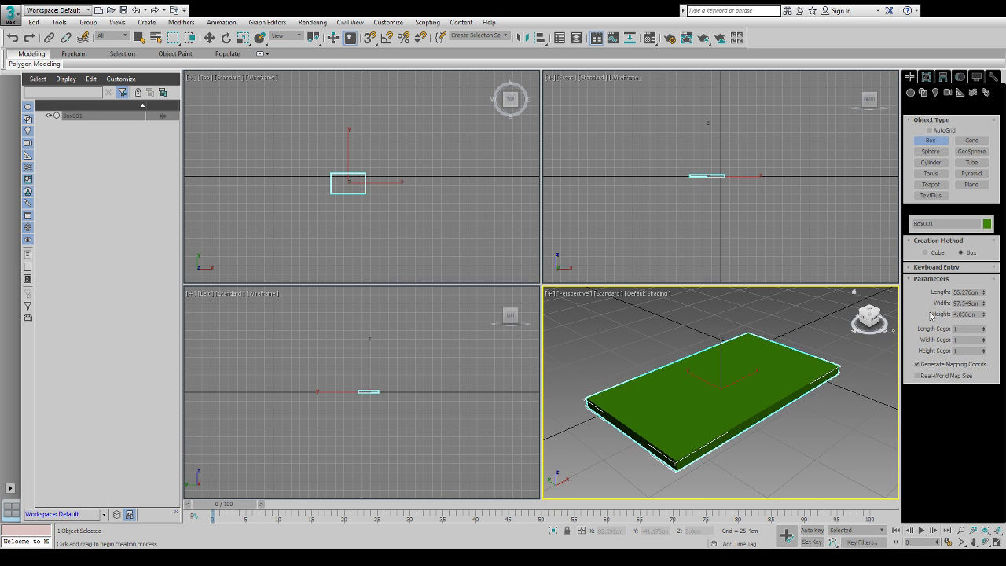
Size the box to 50×100×2 cm with 3×3 segments and show edged faces
left_click_drag(978, 292, 913, 295)
type("50")
key("Tab")
type("100")
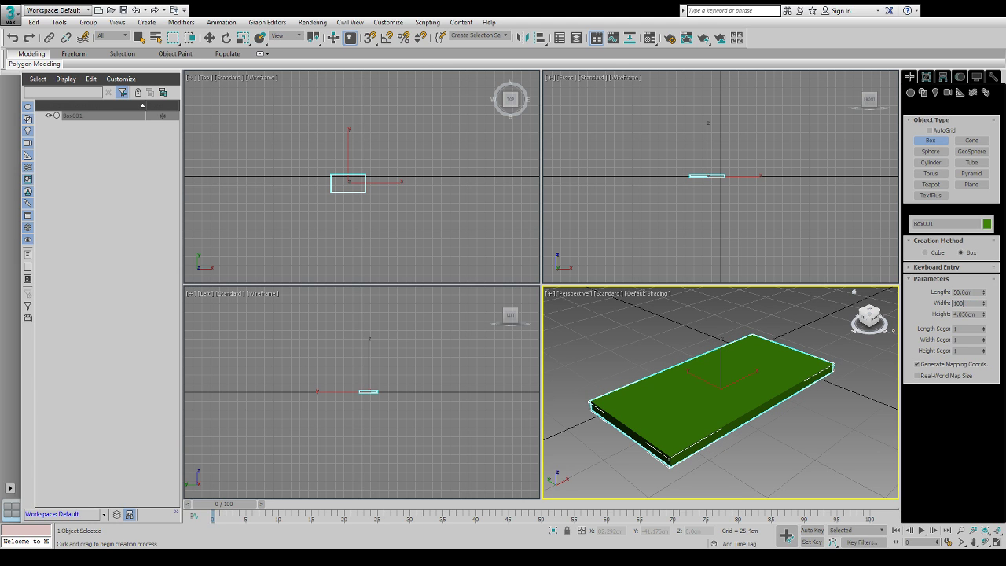
key("Tab")
type("2")
key("Tab")
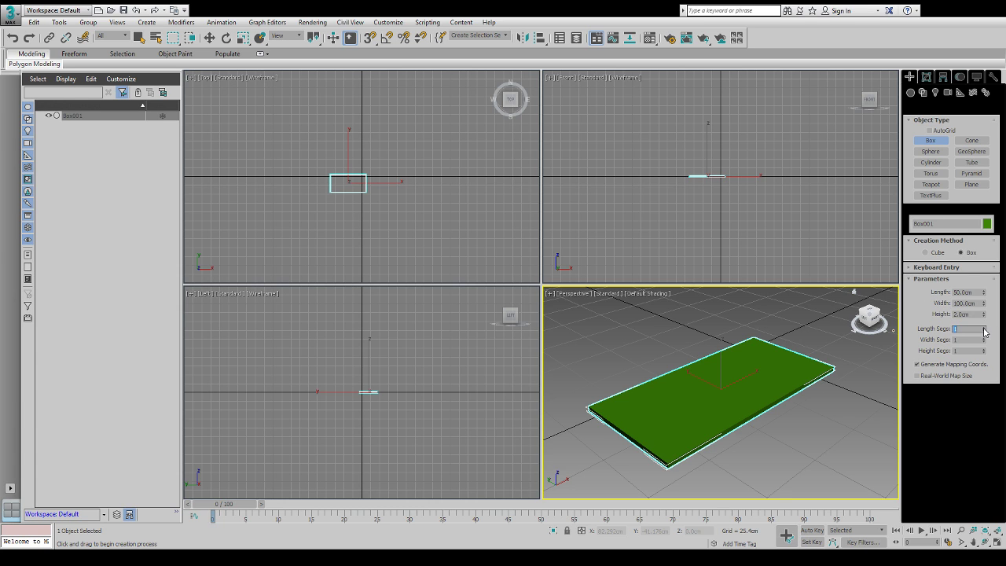
type("3")
key("Return")
middle_click_drag(793, 374, 779, 382)
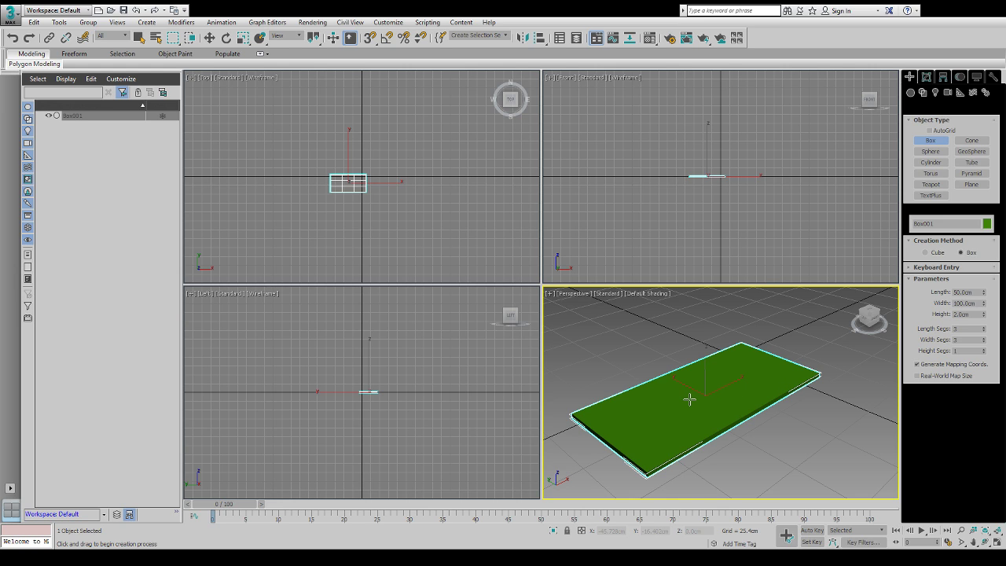
key("F4")
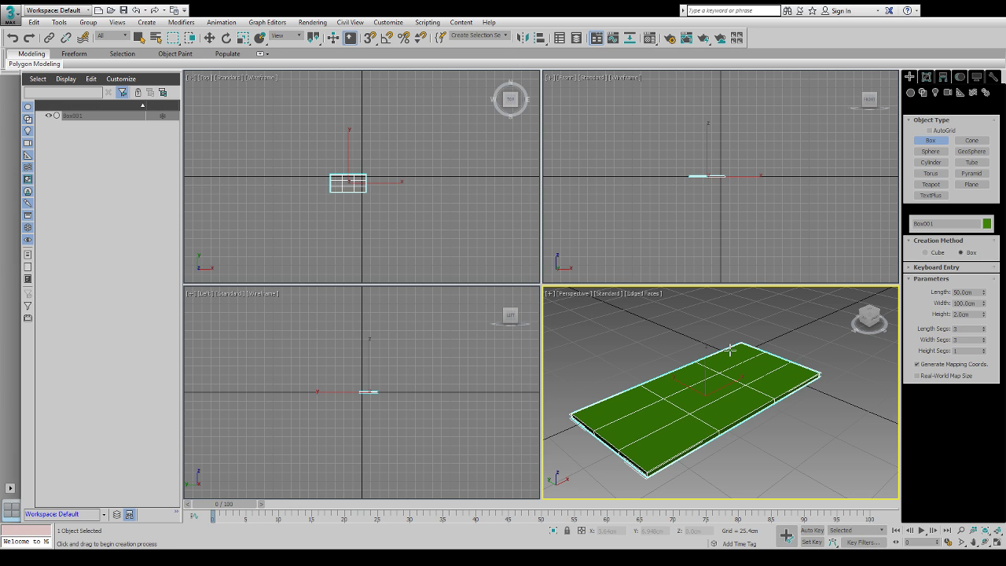
Maximize the Perspective view, orbit to a top-down view, and show Box001's parameters in Modify
middle_click_drag(733, 347, 723, 356)
key("alt+w")
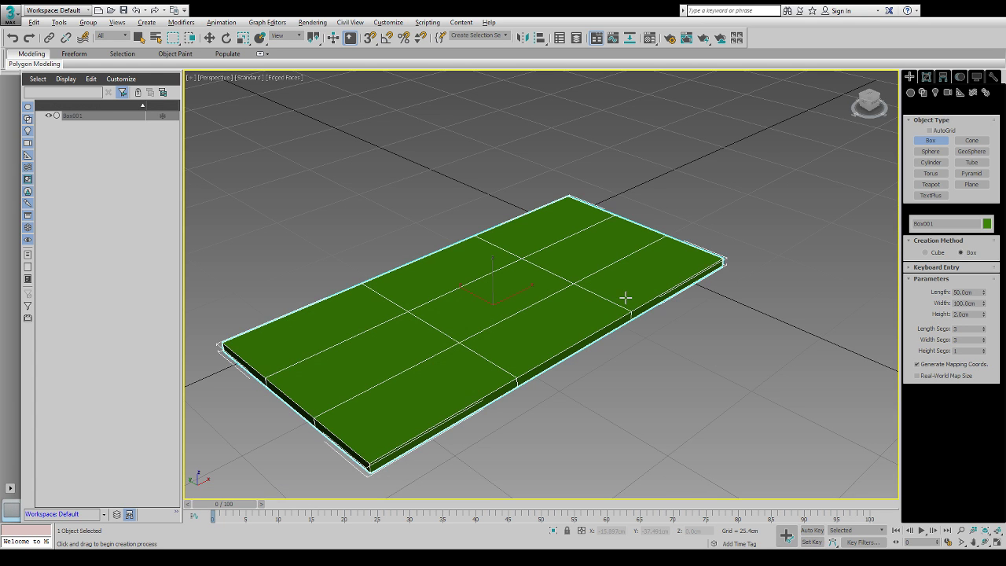
middle_click_drag(624, 227, 646, 260, "alt")
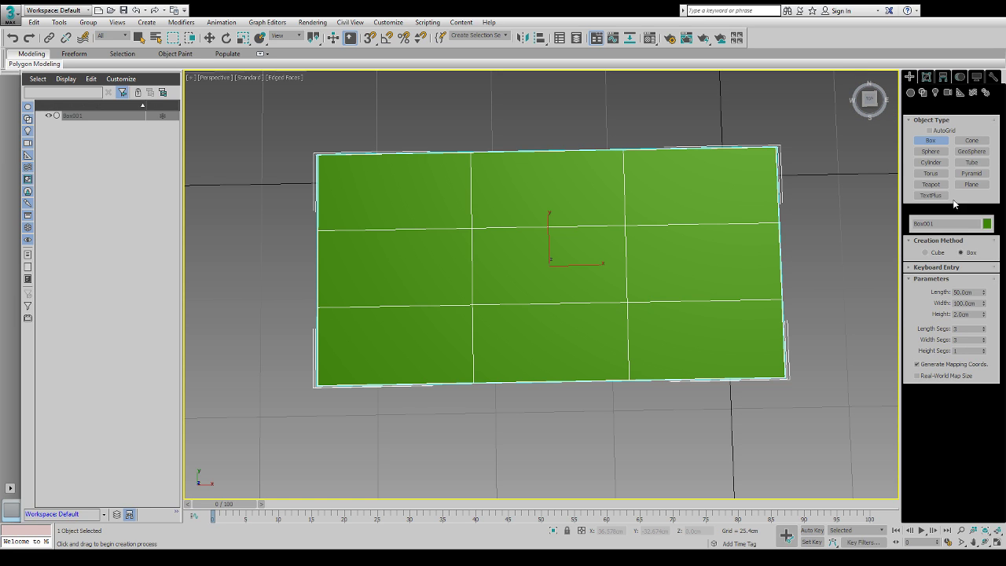
left_click(926, 78)
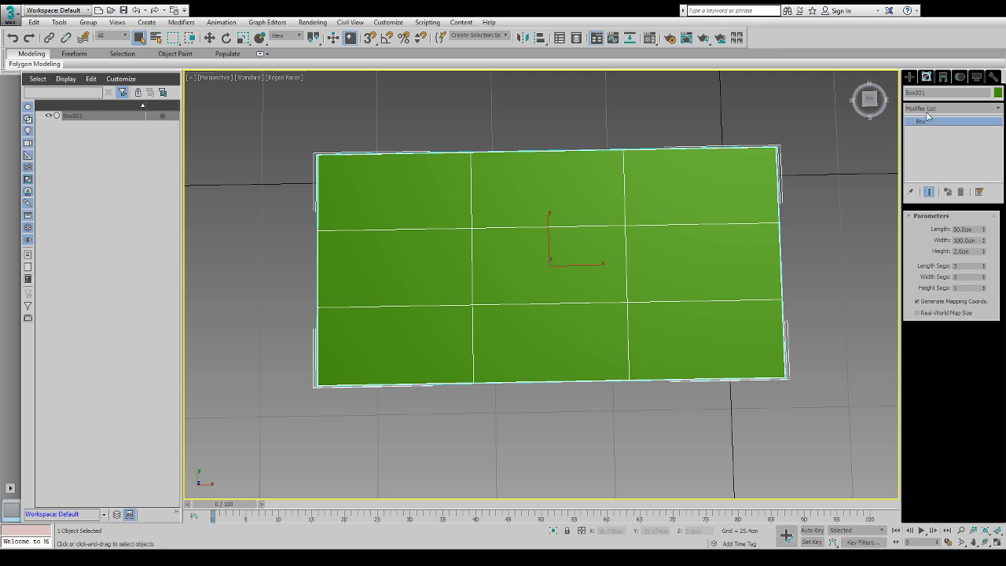
Add an Edit Poly modifier and scale the inner vertex columns out toward the short ends
left_click(950, 108)
key("Return")
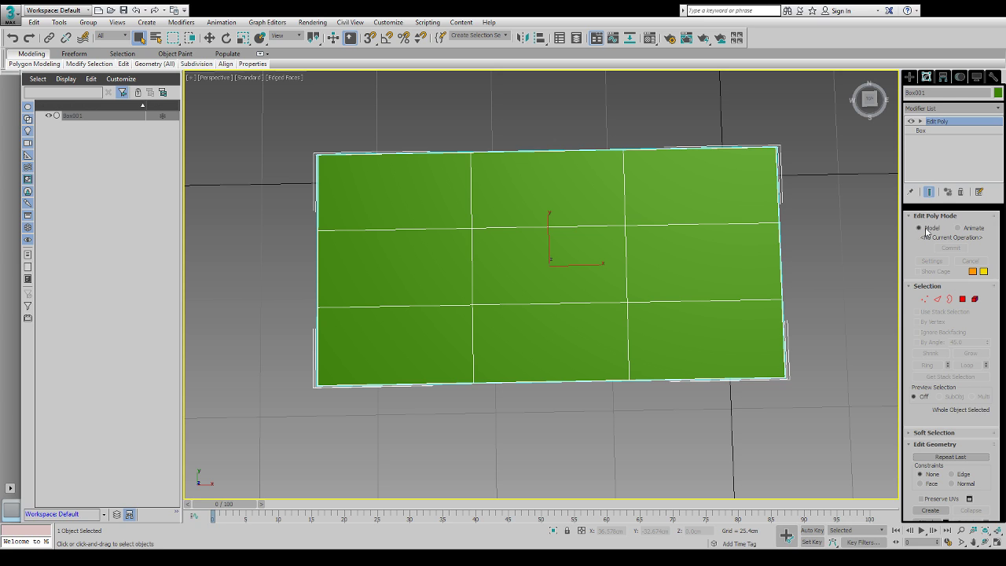
left_click(925, 299)
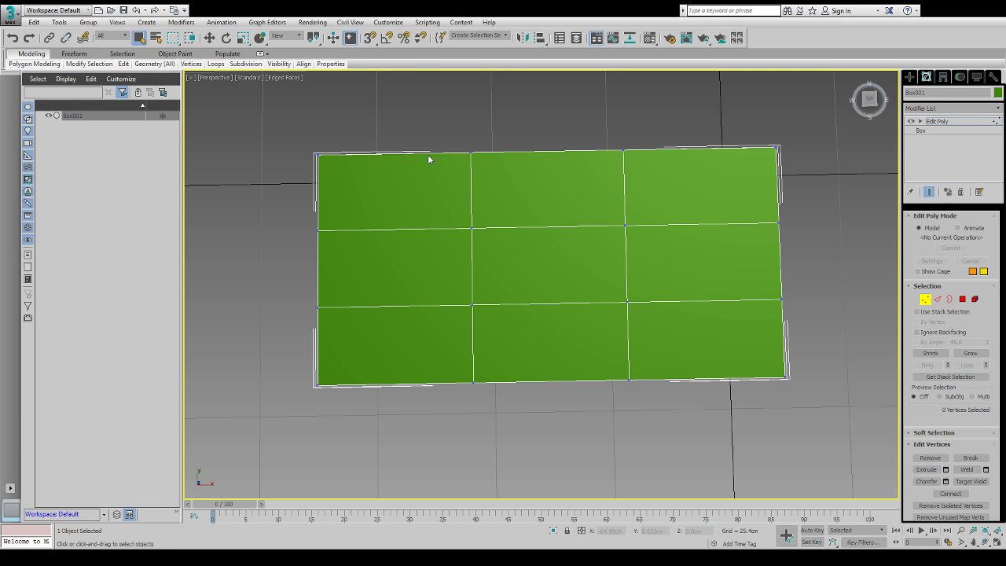
left_click_drag(670, 349, 676, 430)
left_click(243, 37)
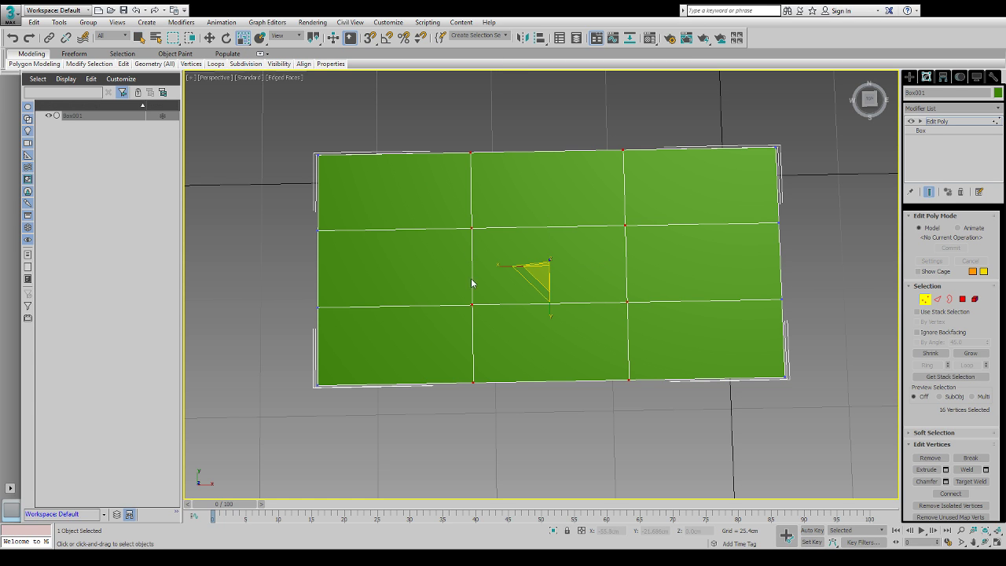
left_click_drag(500, 270, 438, 274)
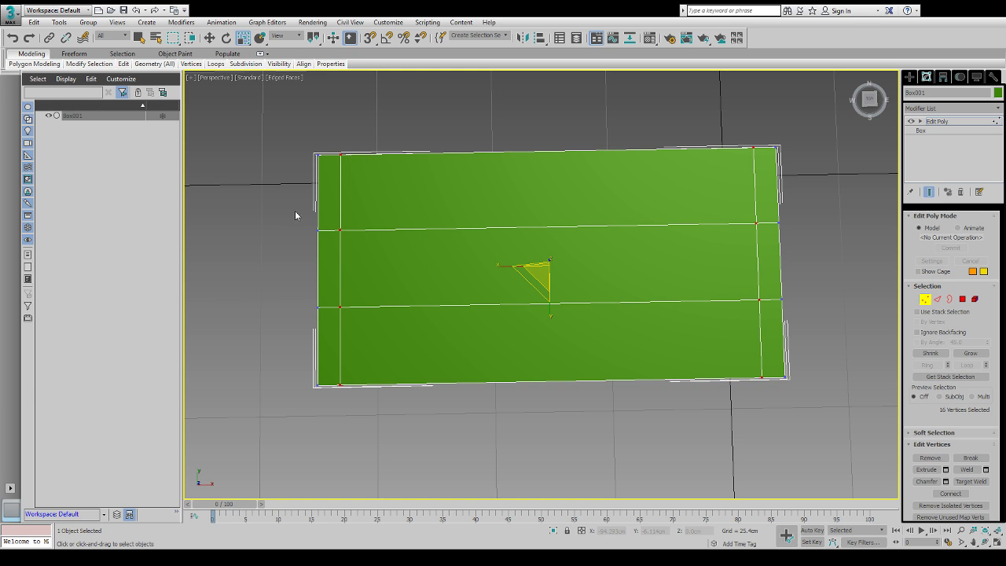
Scale the inner vertex rows out toward the long edges to form narrow rim strips
left_click_drag(747, 301, 862, 345)
left_click_drag(550, 313, 555, 366)
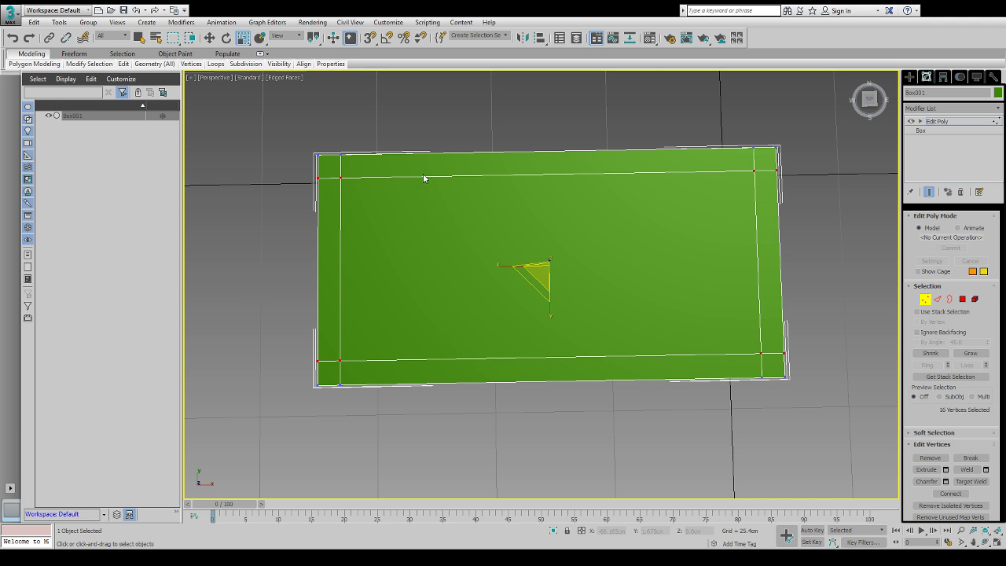
middle_click_drag(496, 306, 511, 179, "alt")
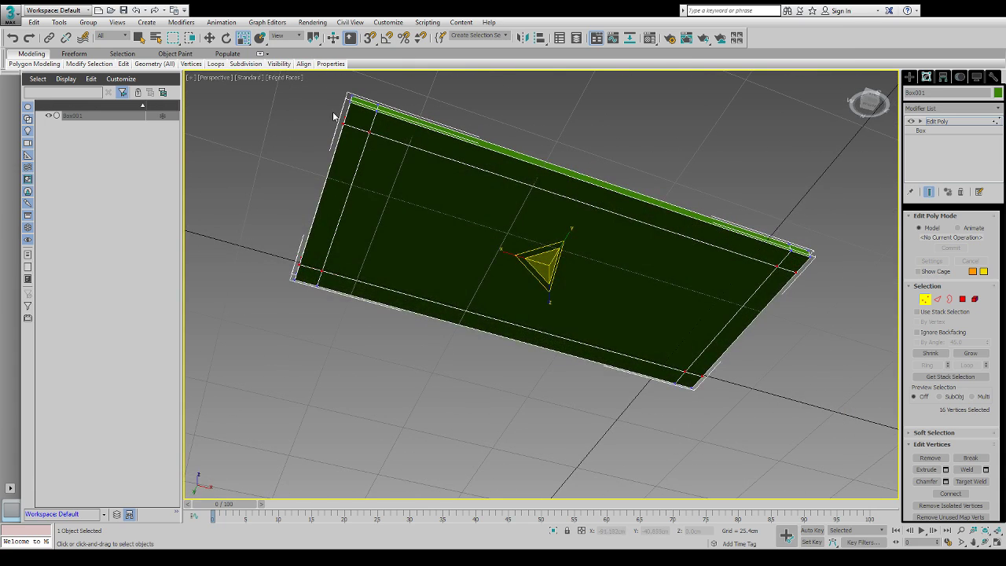
middle_click_drag(542, 270, 560, 261)
scroll(559, 262, "down", 5)
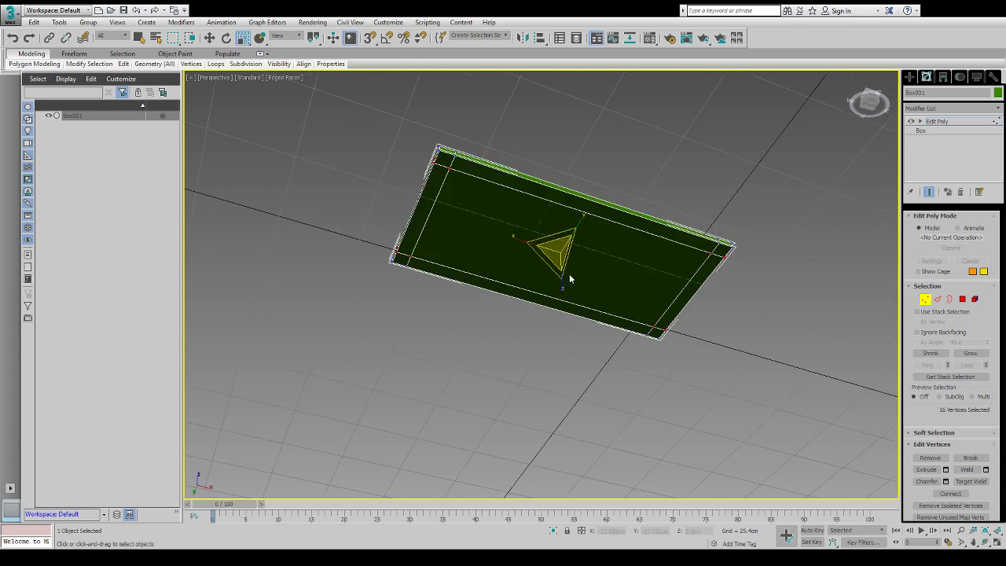
middle_click_drag(549, 302, 548, 291, "alt")
scroll(547, 289, "down", 2)
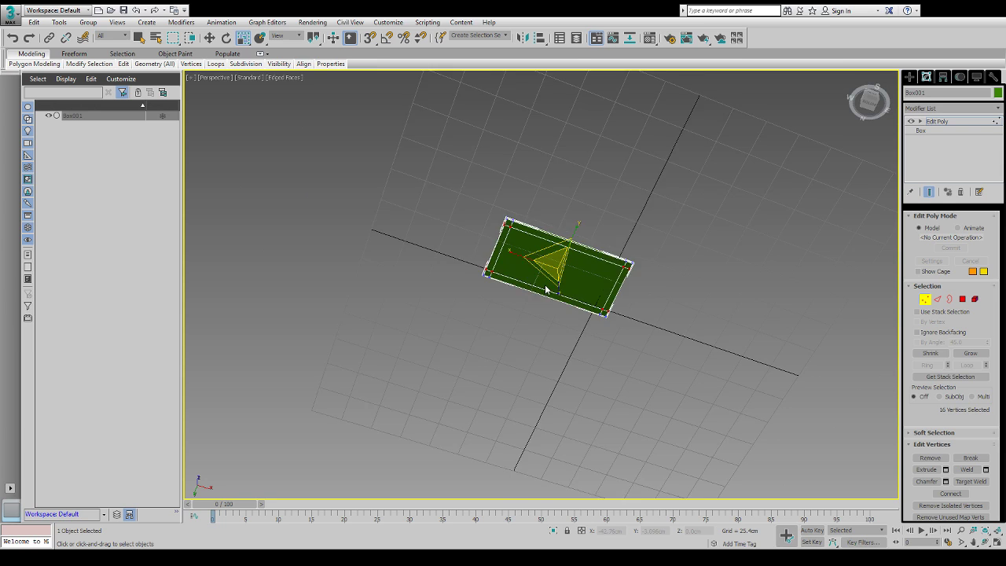
scroll(545, 288, "up", 5)
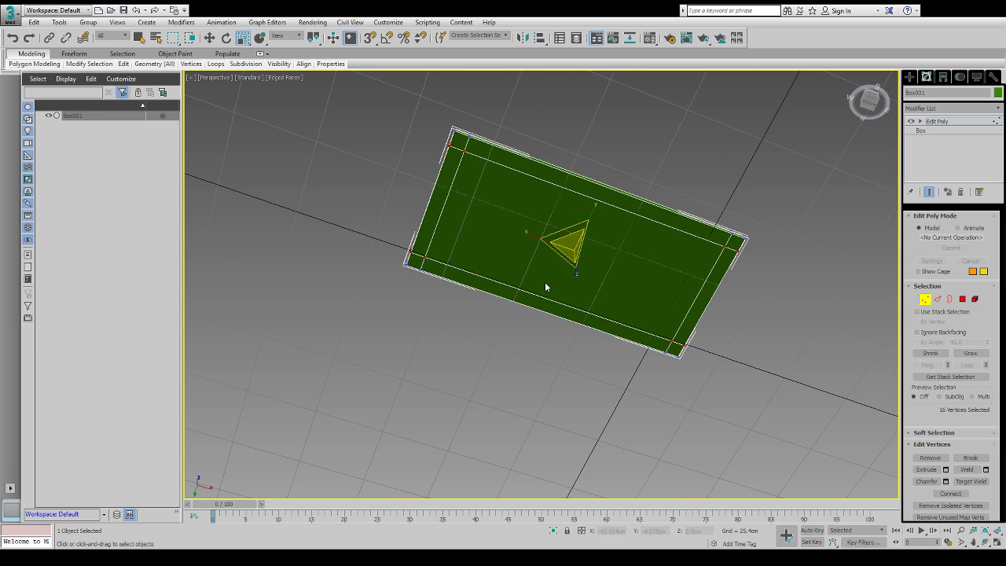
Select the four small corner polygons of the tabletop in Polygon mode
left_click(962, 299)
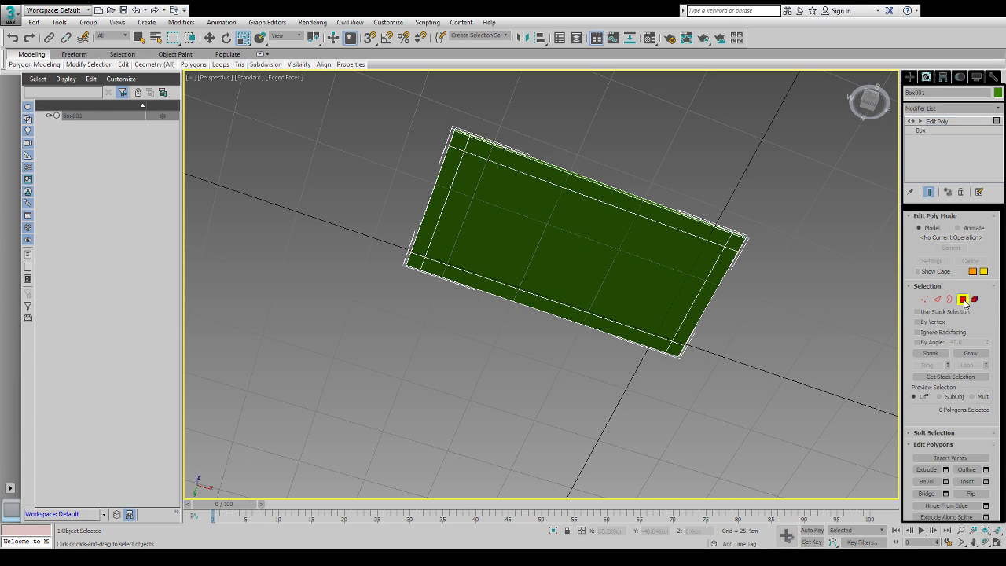
left_click(459, 140)
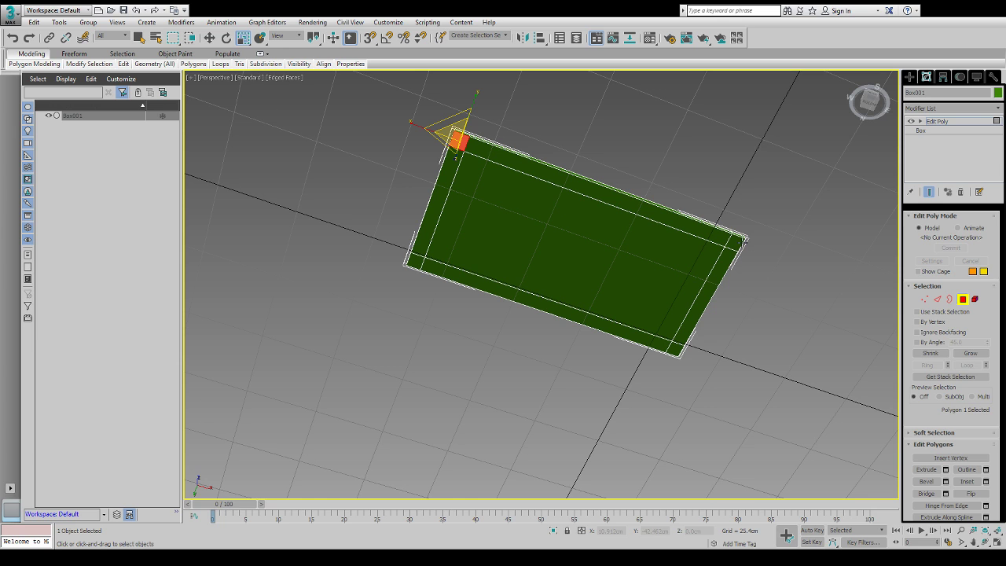
left_click(736, 242, "ctrl")
left_click(674, 348, "ctrl")
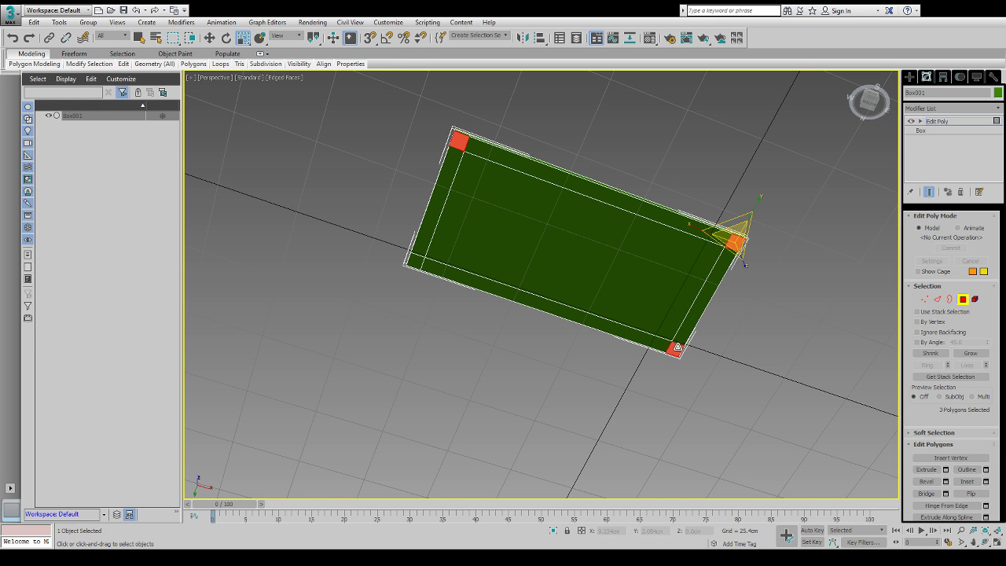
left_click(415, 262, "ctrl")
middle_click_drag(527, 164, 530, 211, "alt")
left_click(735, 249, "ctrl")
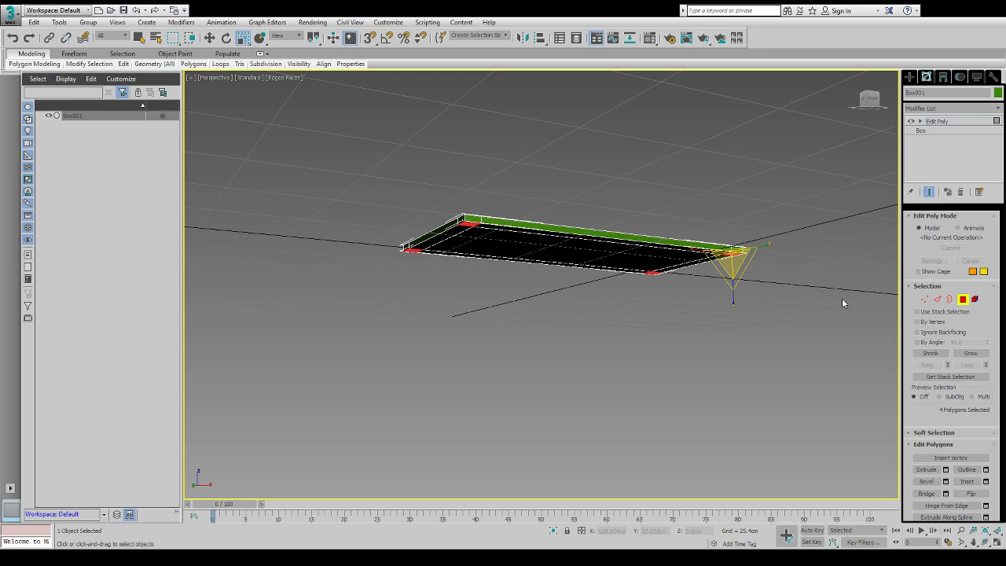
Extrude the four corner faces downward into long table legs
left_click(946, 470)
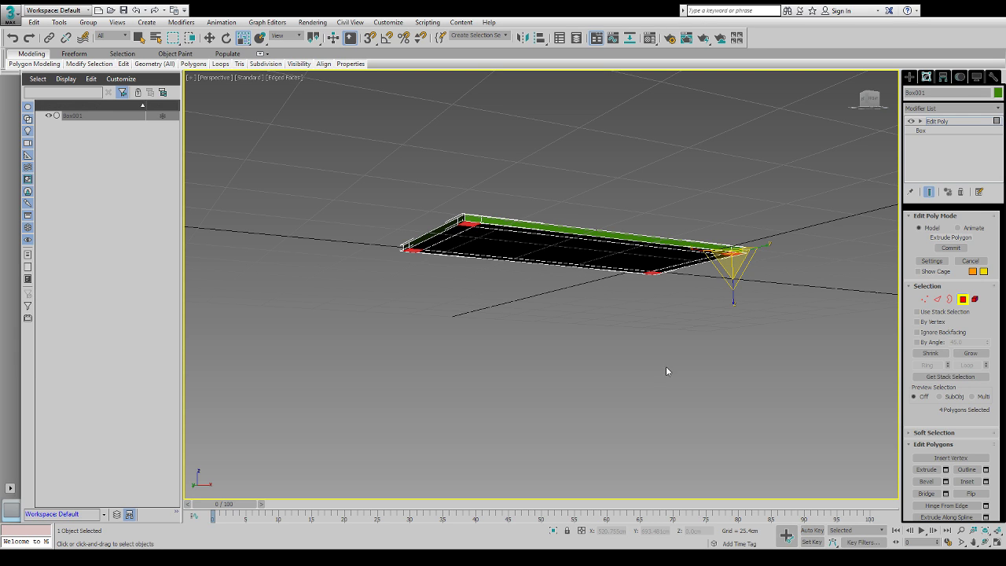
left_click_drag(666, 366, 683, 366)
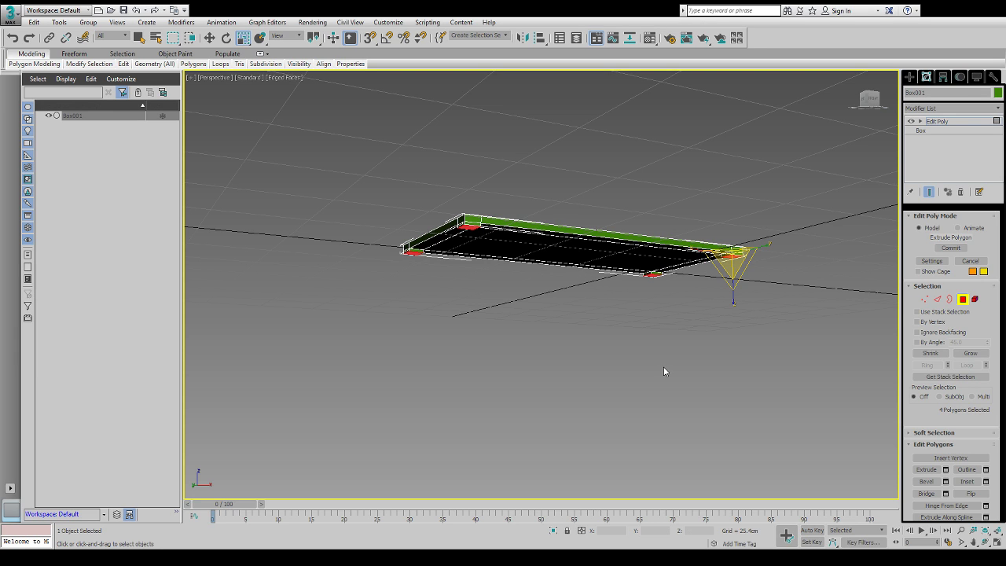
left_click_drag(664, 370, 628, 330)
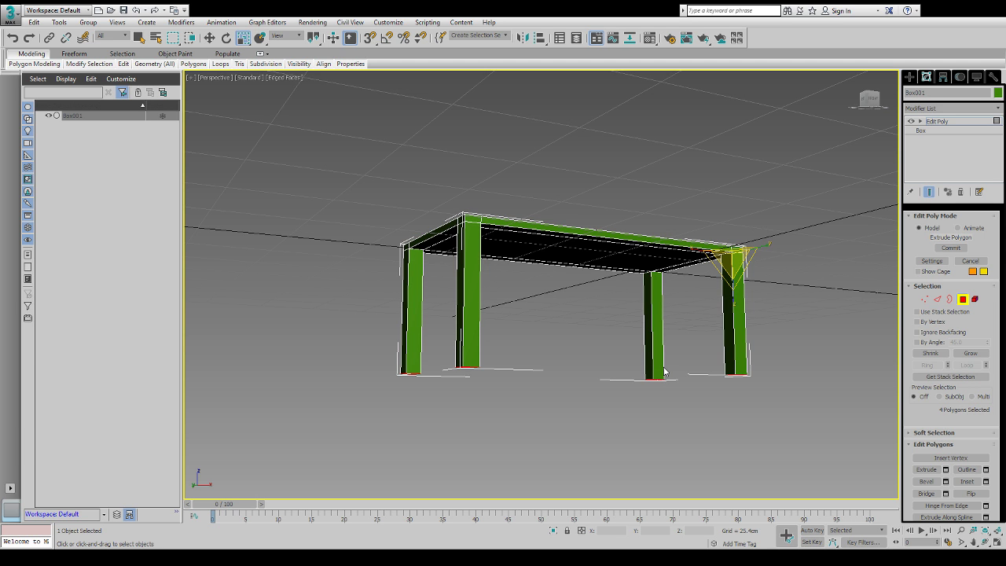
middle_click_drag(573, 285, 536, 254)
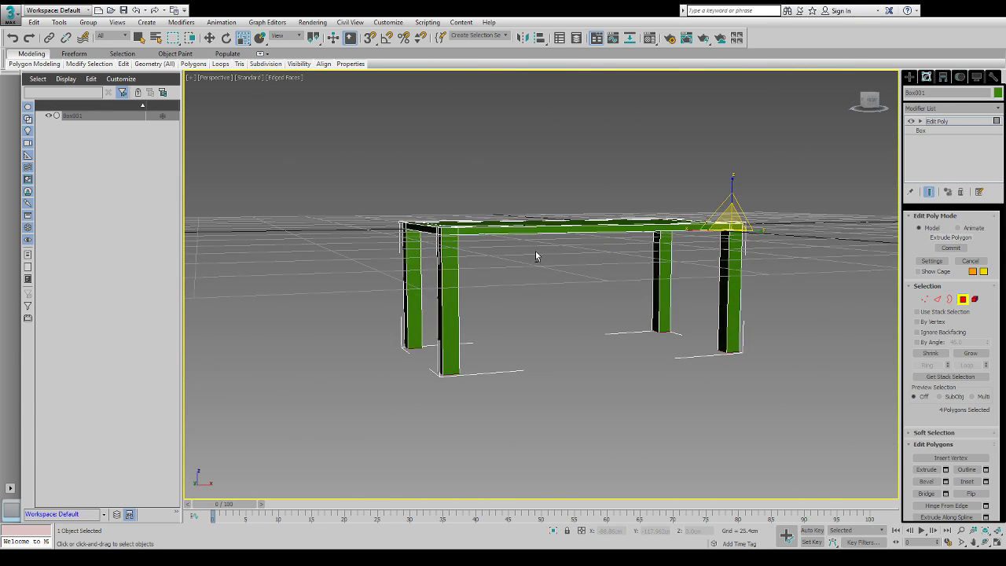
right_click(657, 388)
middle_click_drag(561, 294, 619, 289, "alt")
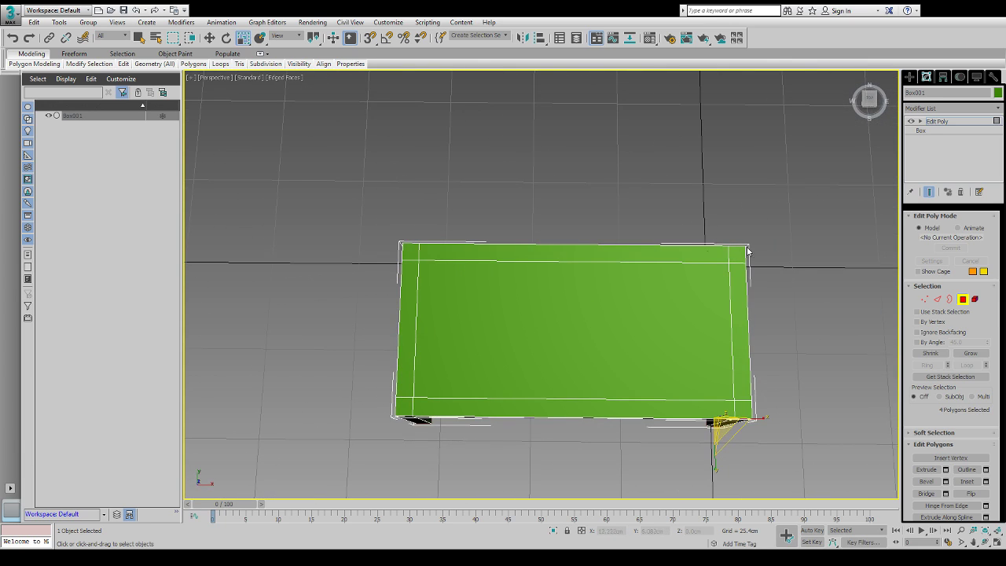
Exit the Polygon sub-object level and switch to Select and Move for the whole table
middle_click_drag(595, 365, 604, 285, "alt")
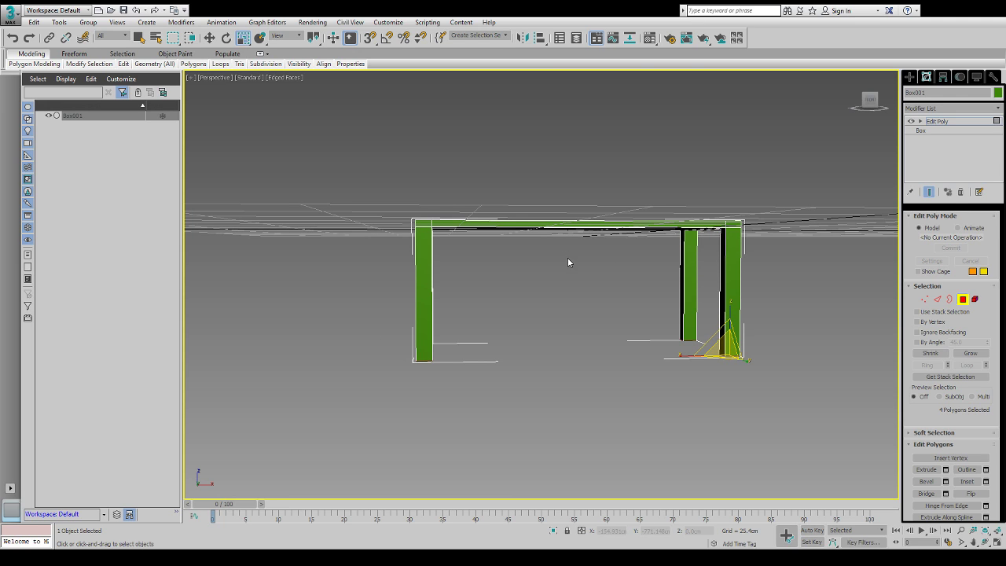
left_click(962, 299)
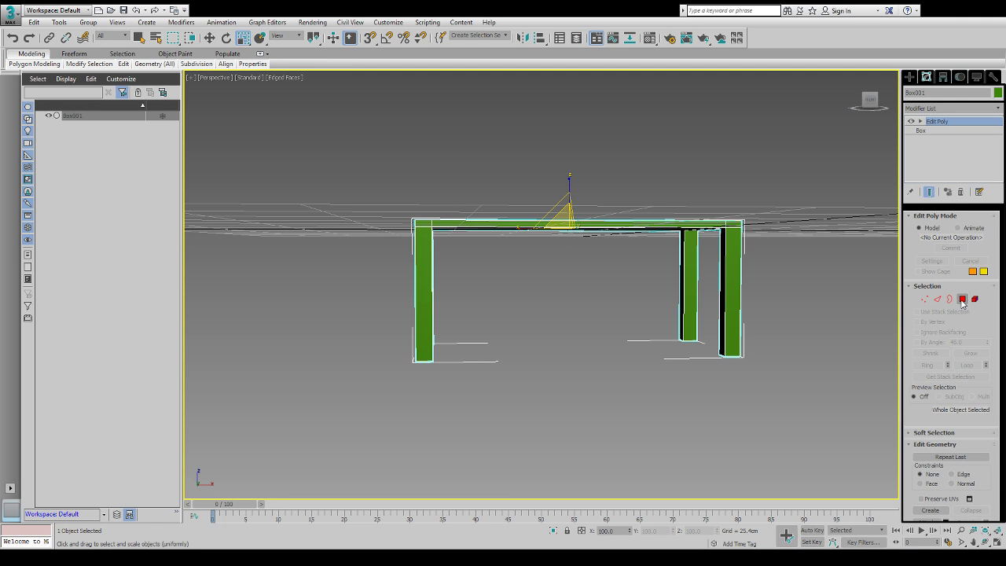
left_click(209, 39)
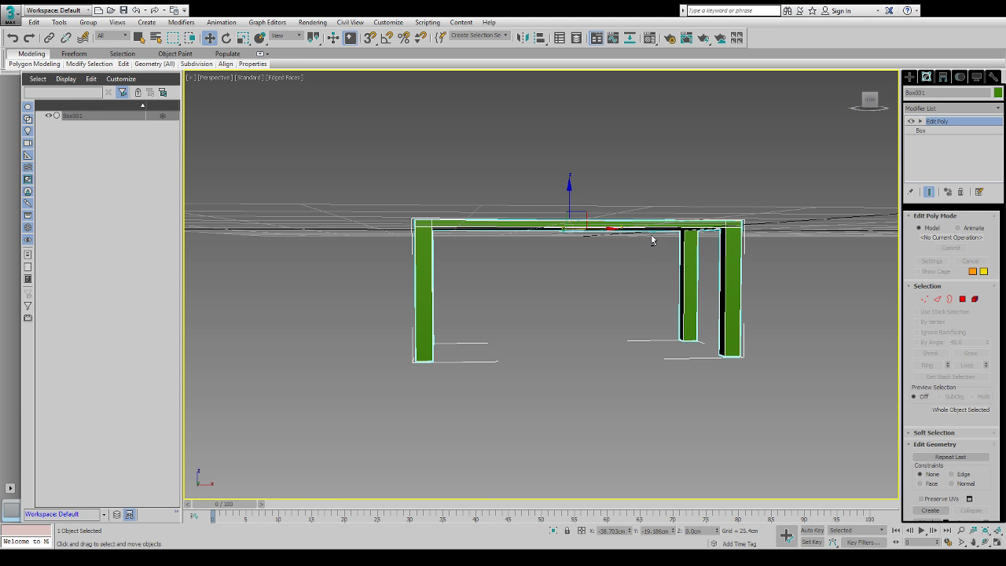
middle_click_drag(651, 236, 705, 229, "alt")
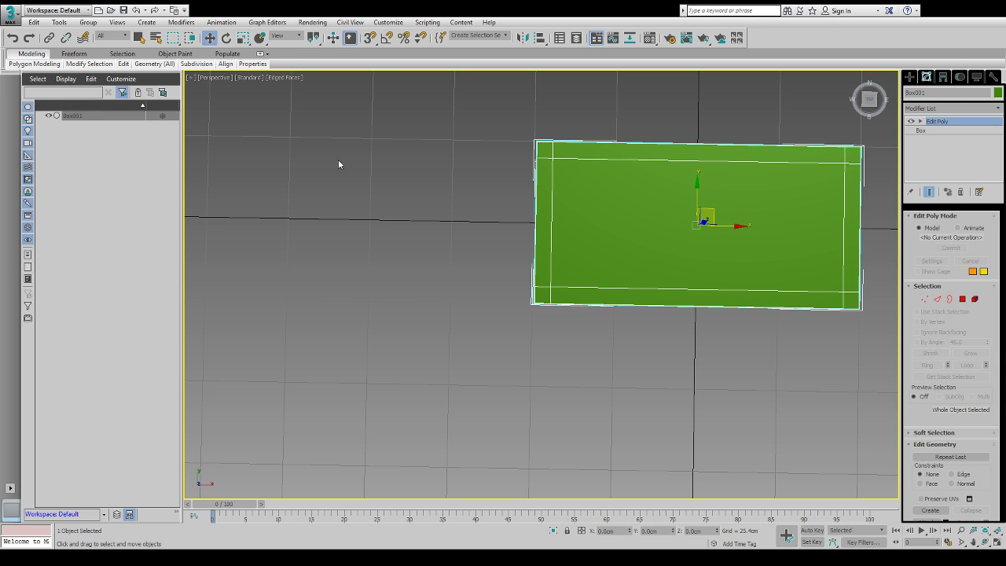
Inspect the legs from a low angle, then set the table's Z position to 40 cm
middle_click_drag(531, 295, 587, 237, "alt")
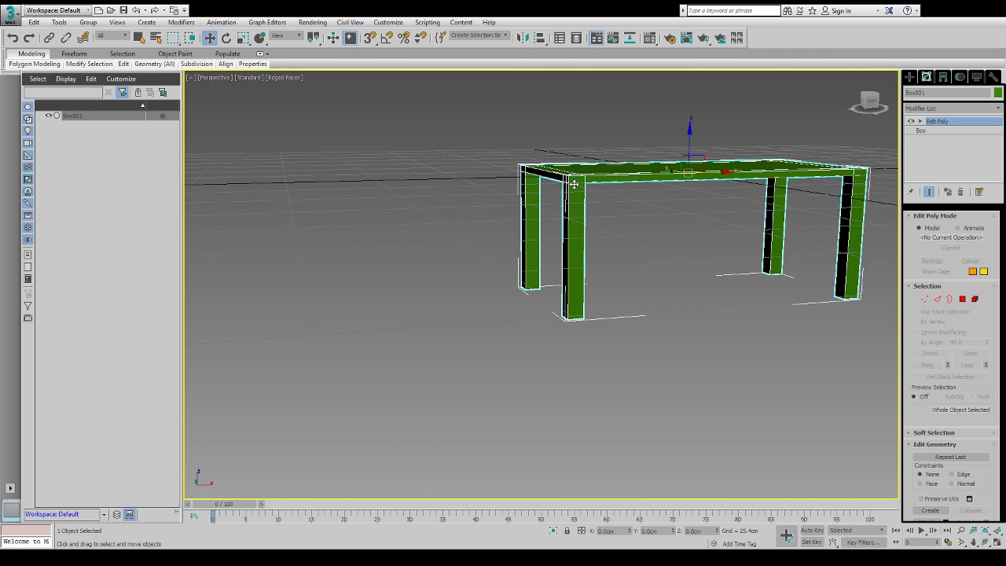
scroll(572, 182, "up", 6)
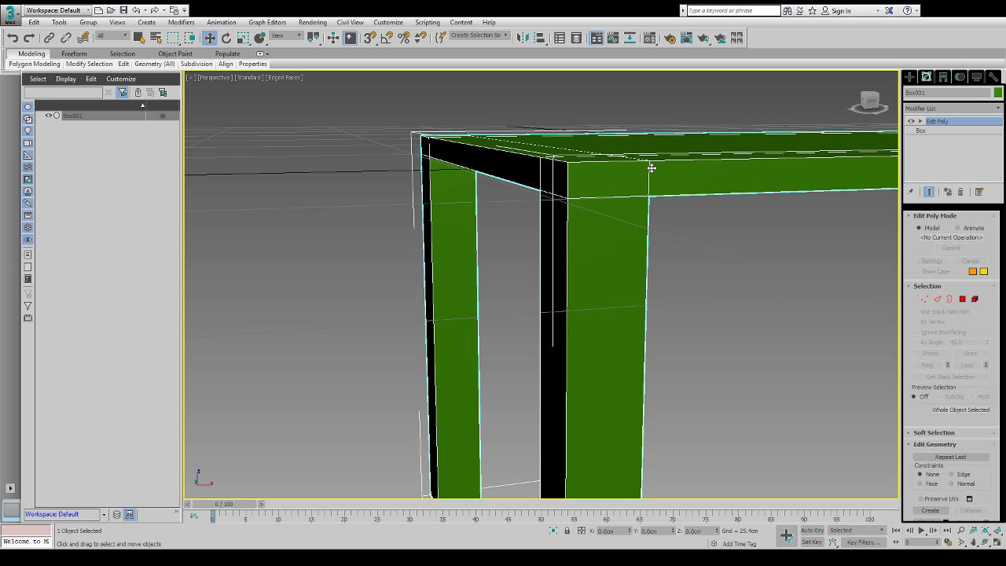
scroll(642, 272, "down", 4)
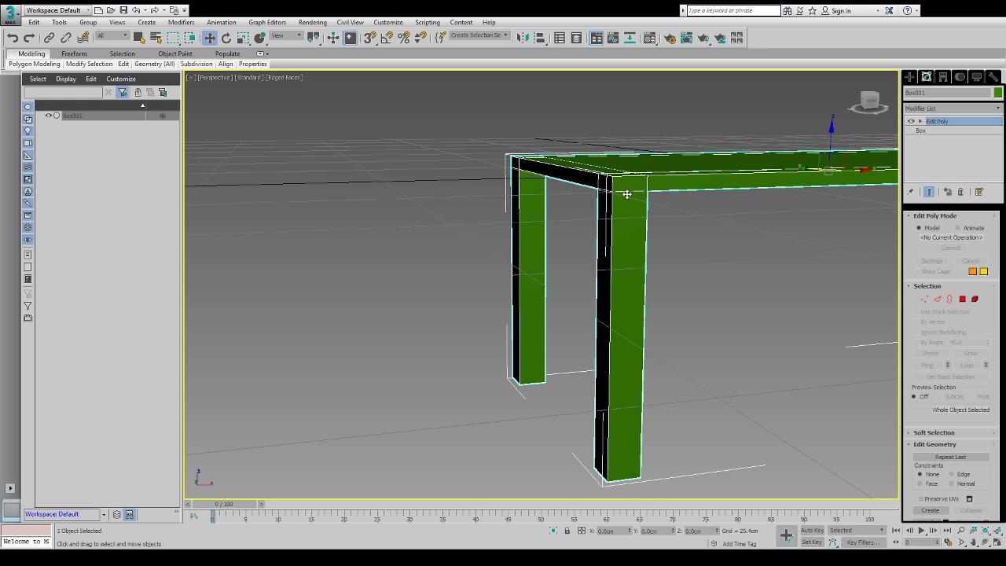
middle_click_drag(635, 422, 622, 376)
scroll(582, 379, "down", 5)
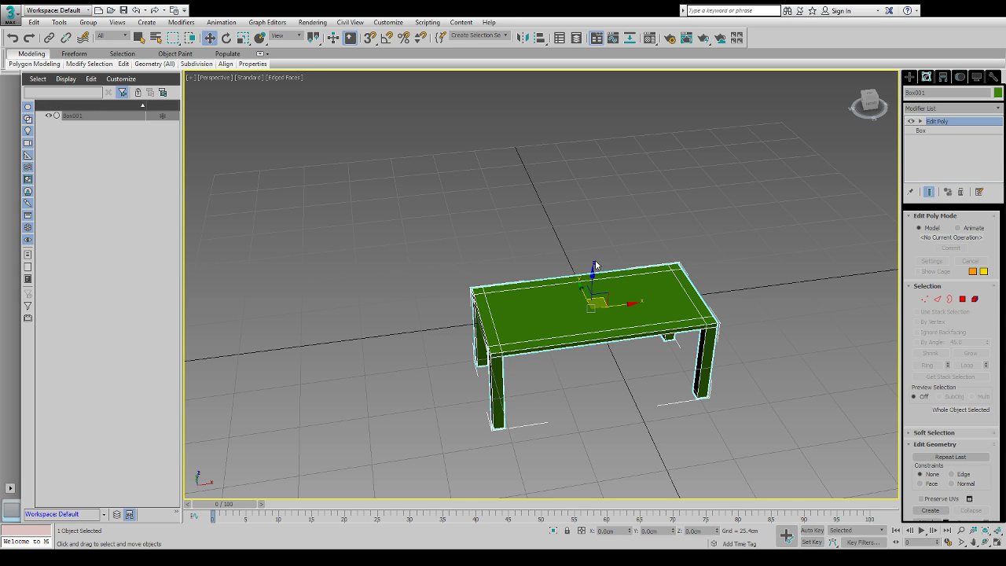
middle_click_drag(574, 326, 582, 304, "alt")
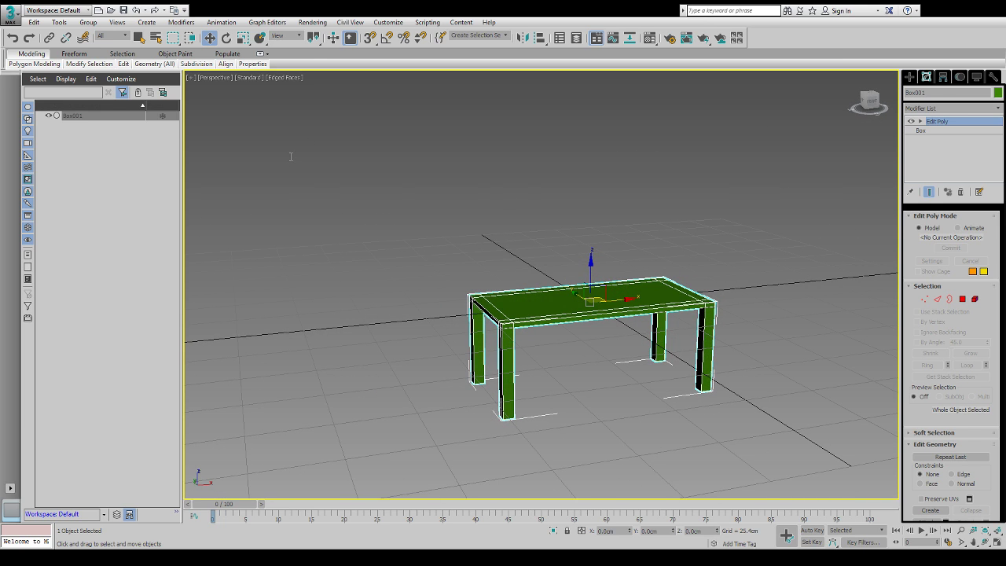
type("40")
key("Return")
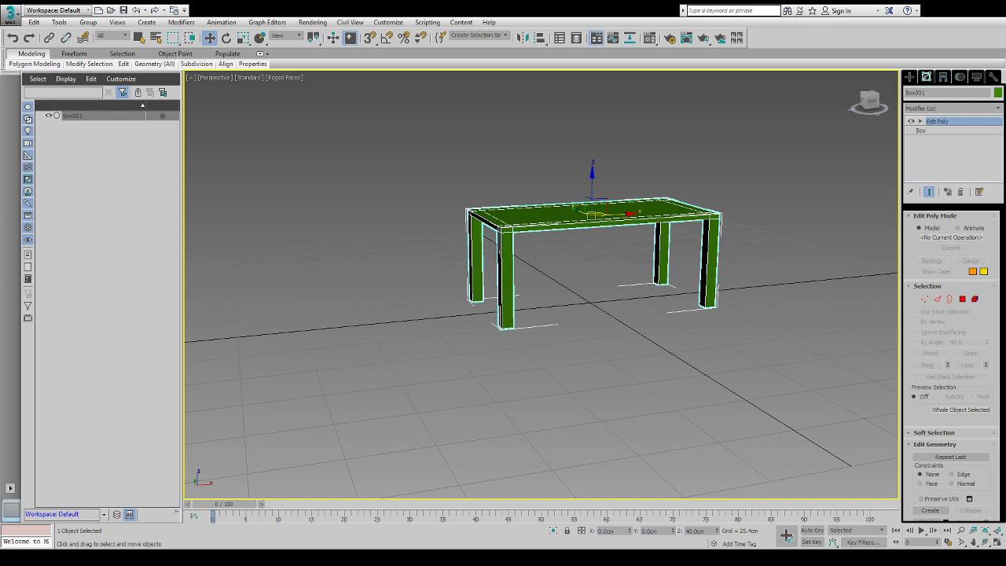
Slide the table along its X and Y axes
middle_click_drag(548, 245, 599, 299, "alt")
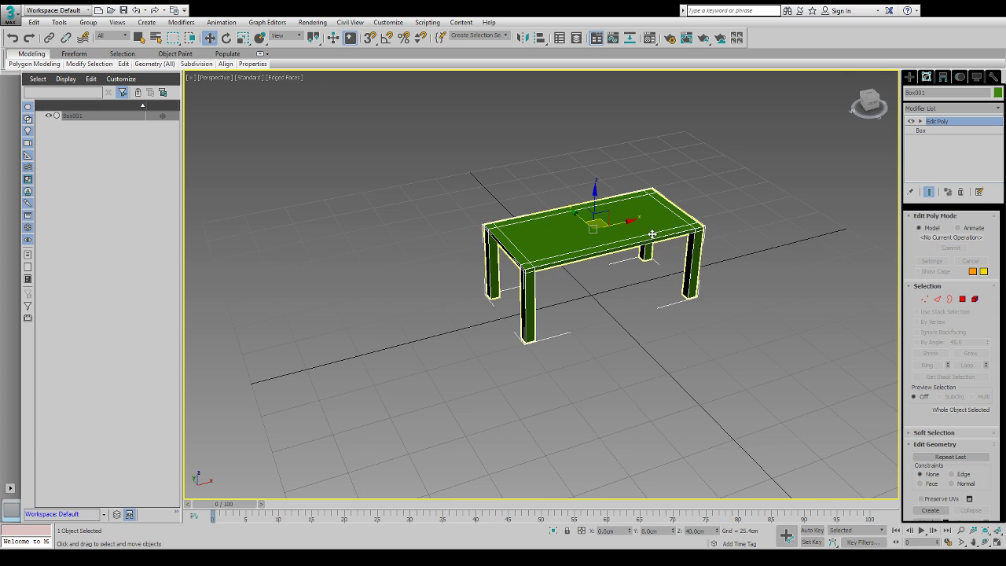
middle_click_drag(653, 235, 617, 244, "alt")
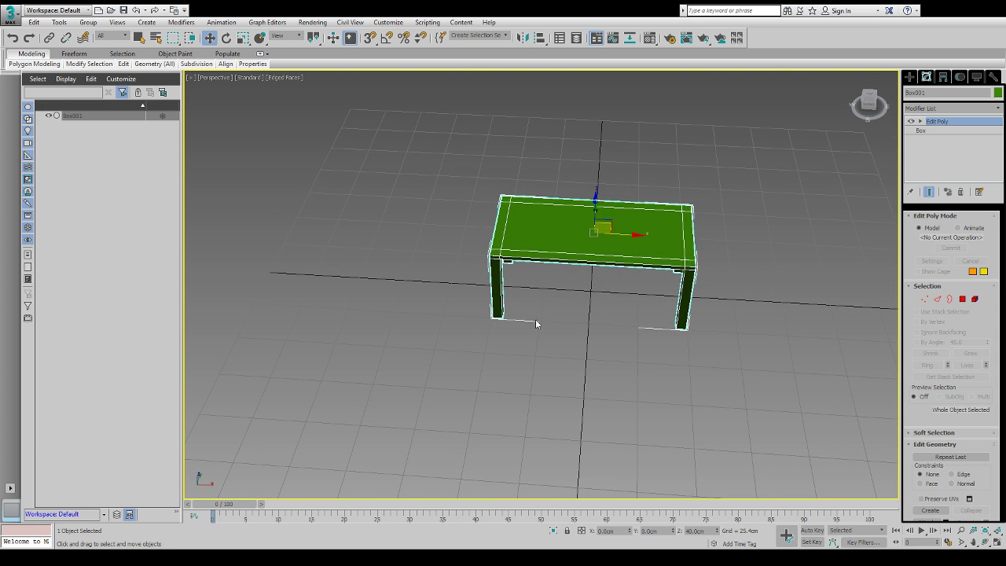
left_click_drag(623, 237, 689, 189)
middle_click_drag(611, 279, 673, 270, "alt")
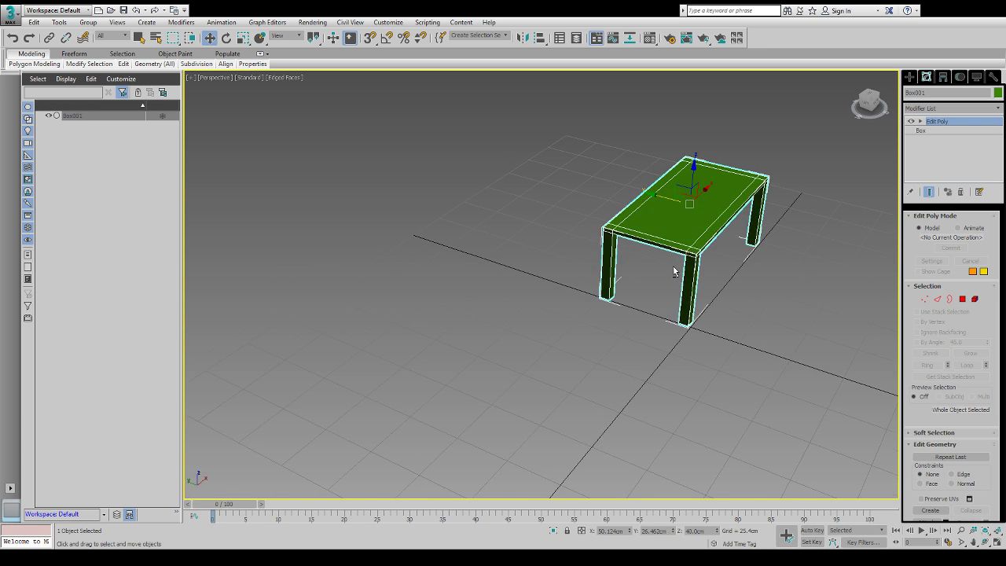
scroll(692, 333, "down", 10)
scroll(665, 344, "up", 10)
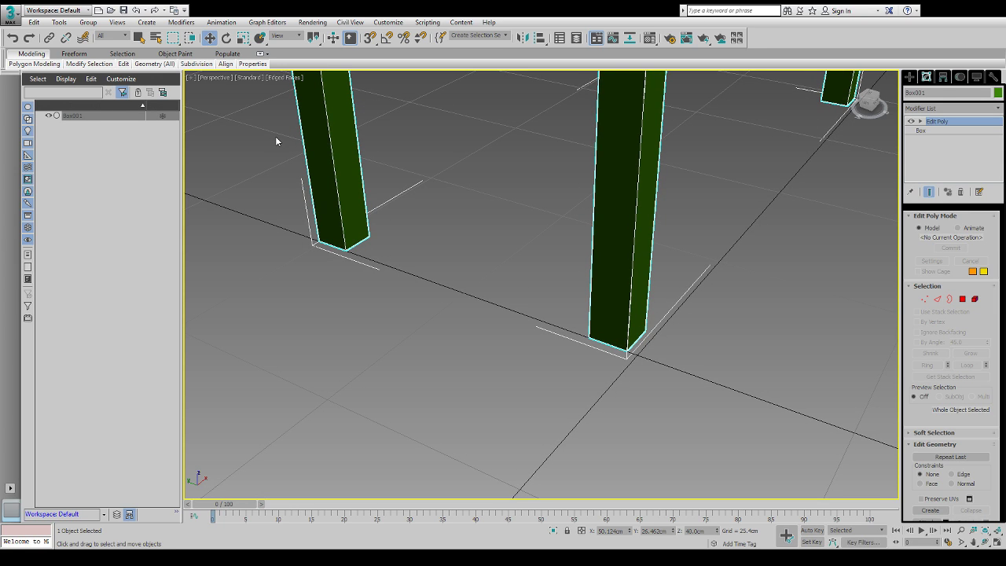
Set the table's position to X 50 cm and Y 25 cm
type("50")
key("Return")
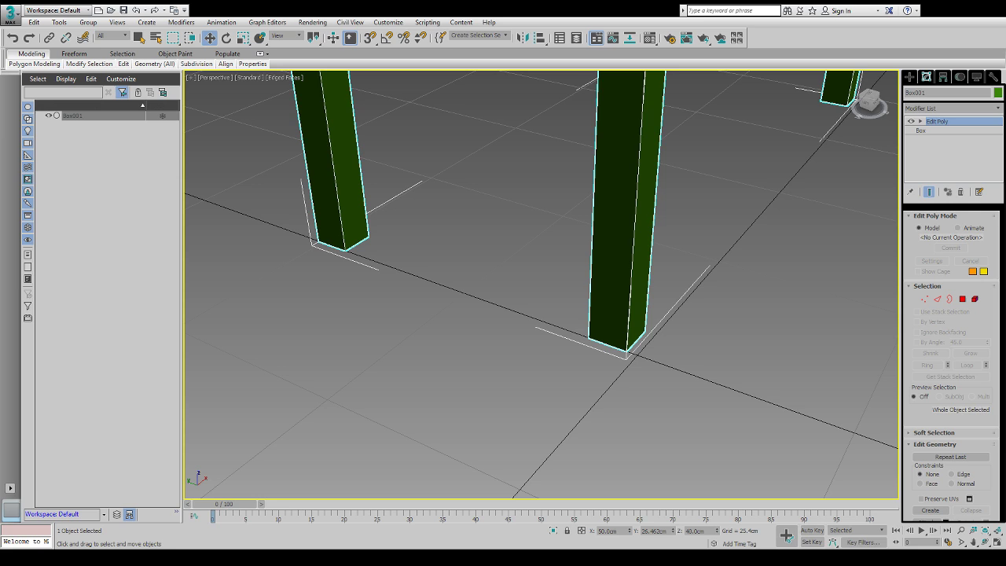
type("25")
key("Return")
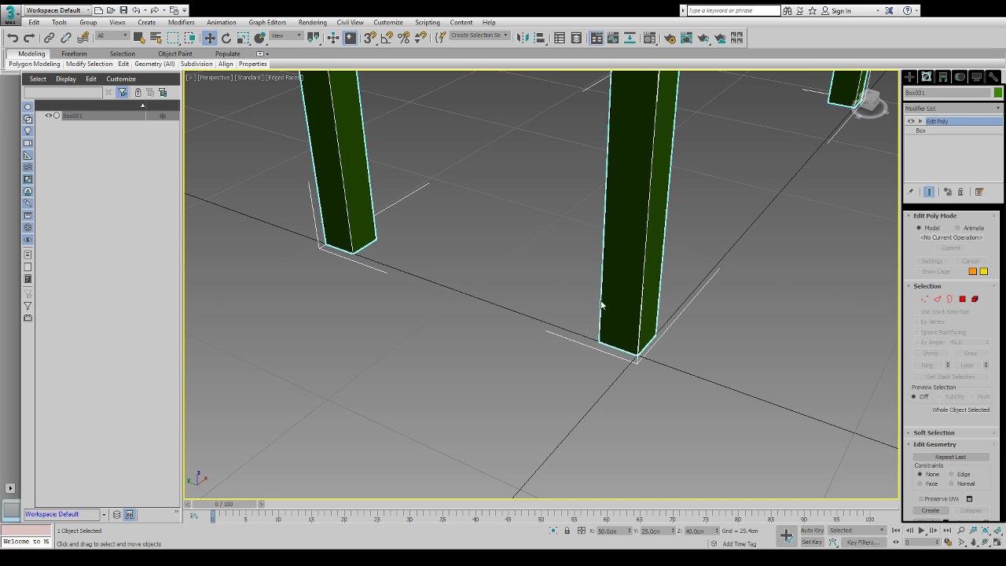
middle_click_drag(660, 335, 704, 341, "alt")
scroll(704, 342, "down", 10)
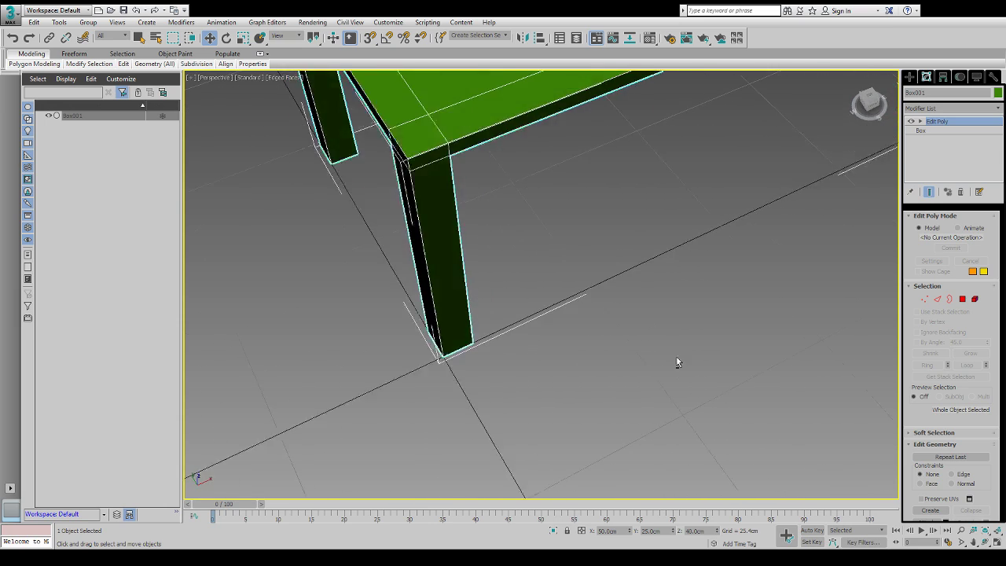
middle_click_drag(485, 309, 595, 303, "alt")
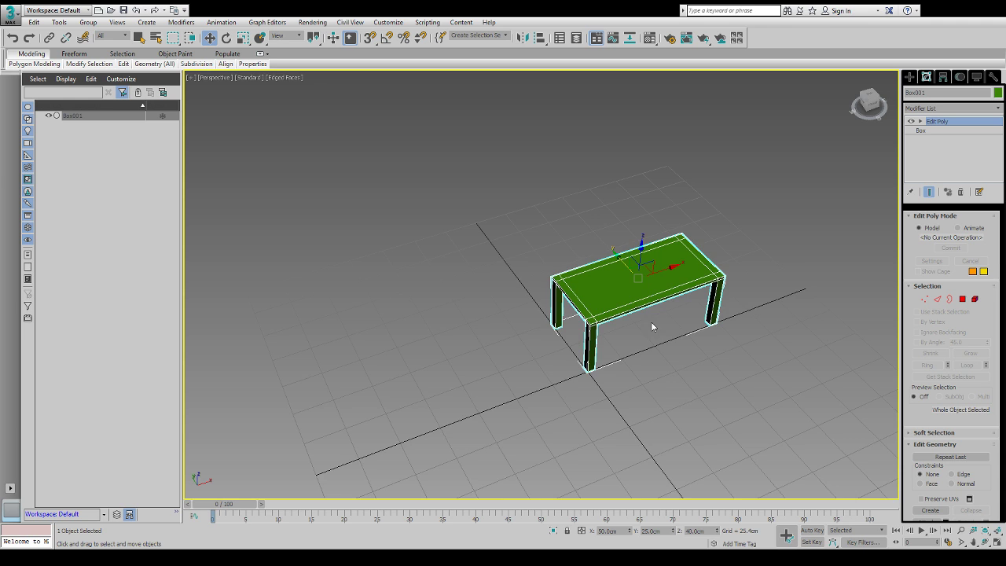
Apply Unwrap UVW to the table and marquee-select all its faces at Face level
middle_click_drag(650, 322, 485, 352)
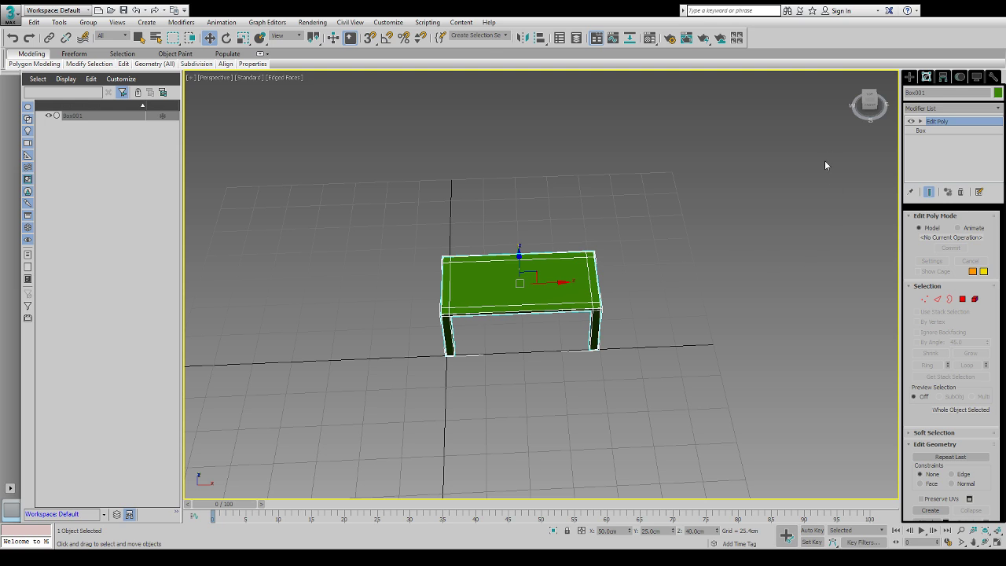
left_click(940, 455)
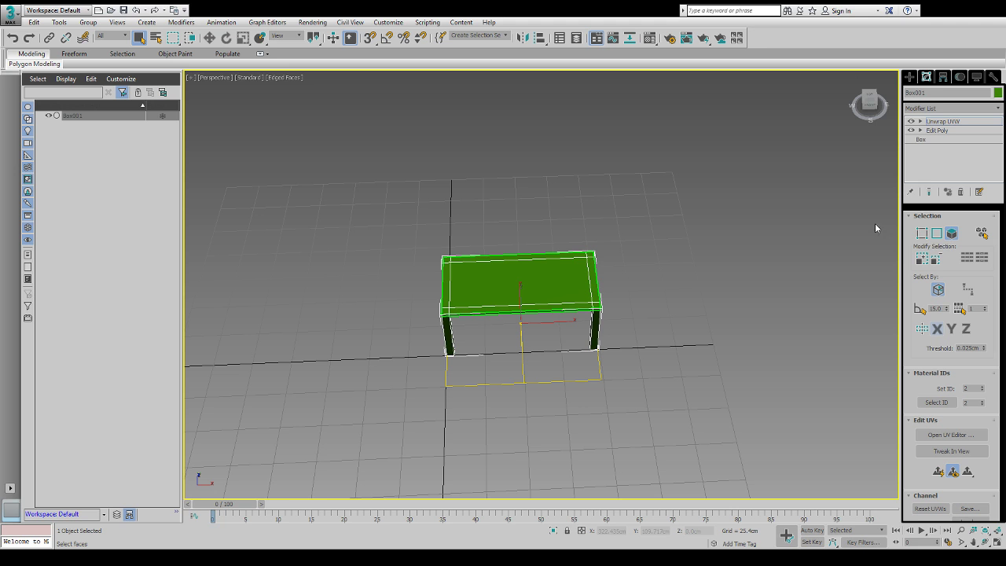
left_click_drag(707, 217, 361, 403)
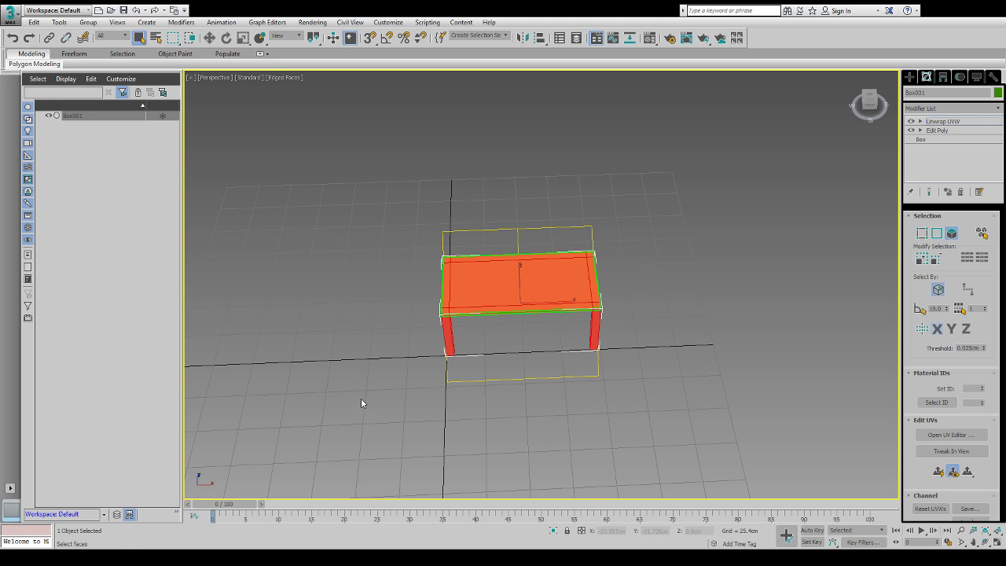
middle_click_drag(382, 411, 419, 291, "alt")
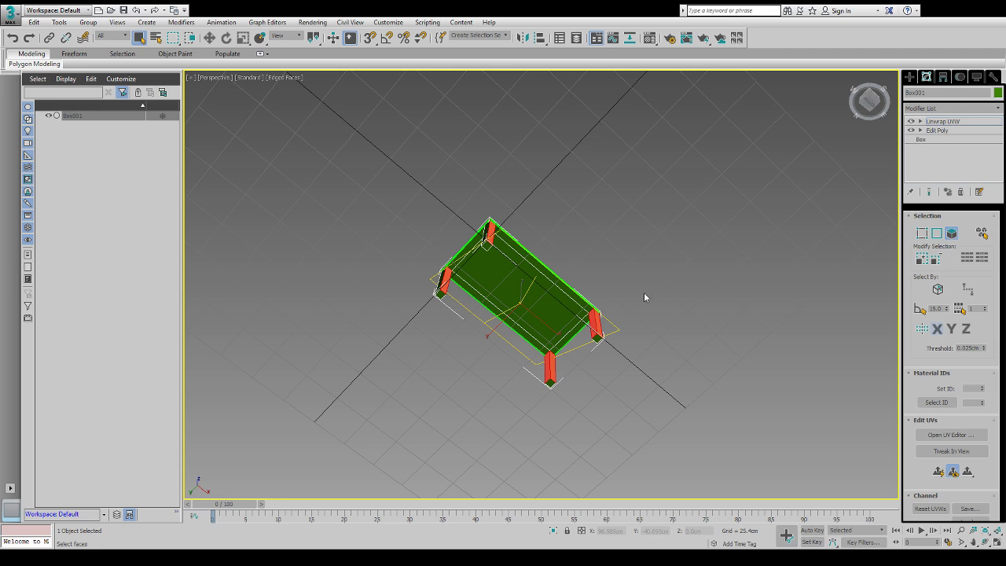
left_click_drag(651, 394, 672, 409)
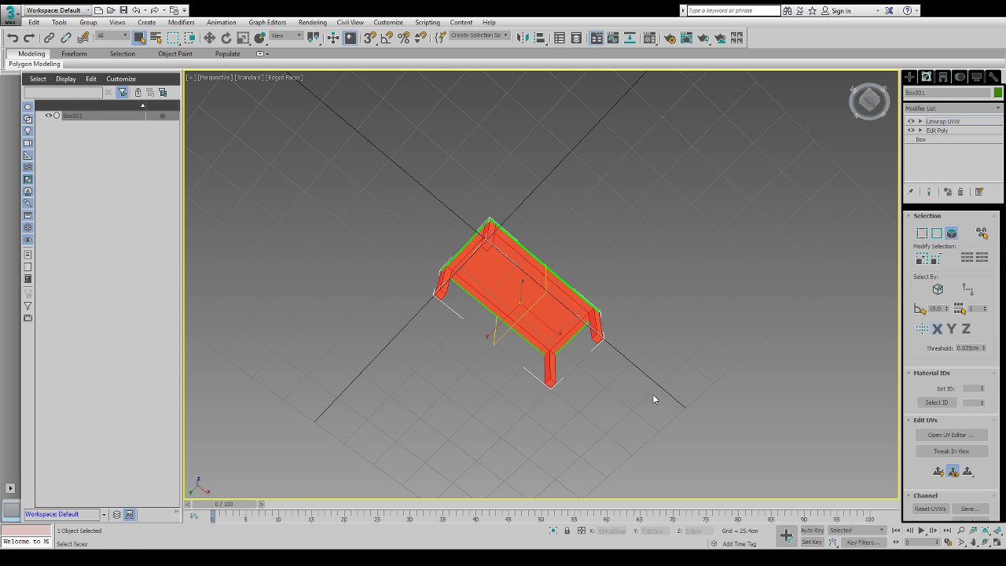
middle_click_drag(653, 396, 620, 440, "alt")
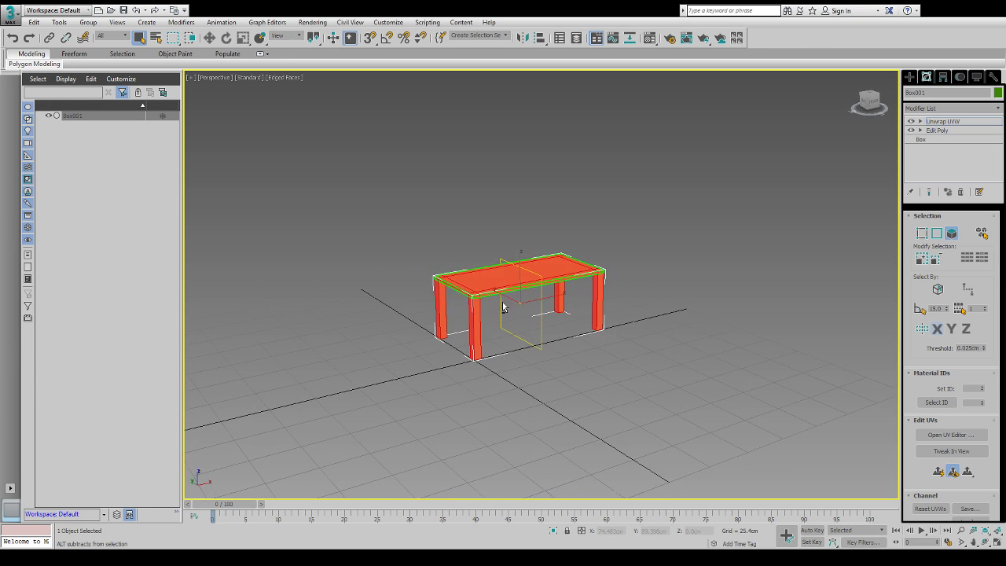
scroll(536, 294, "up", 5)
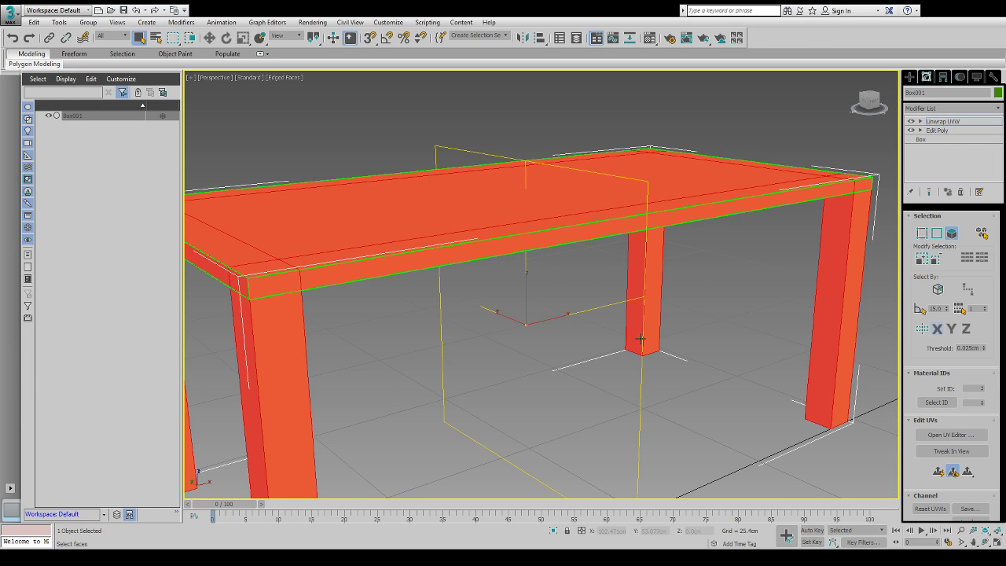
scroll(532, 456, "down", 4)
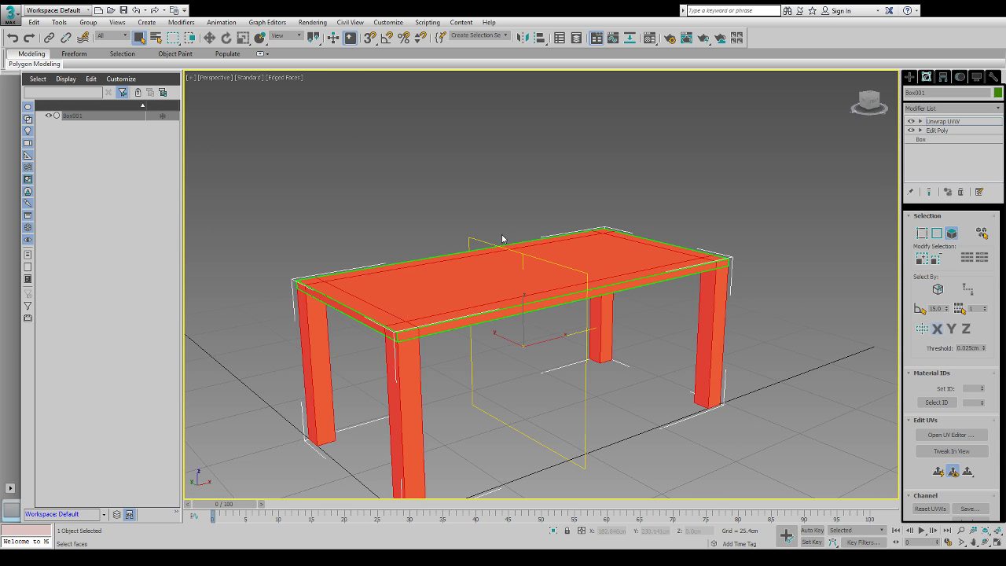
scroll(581, 410, "down", 4)
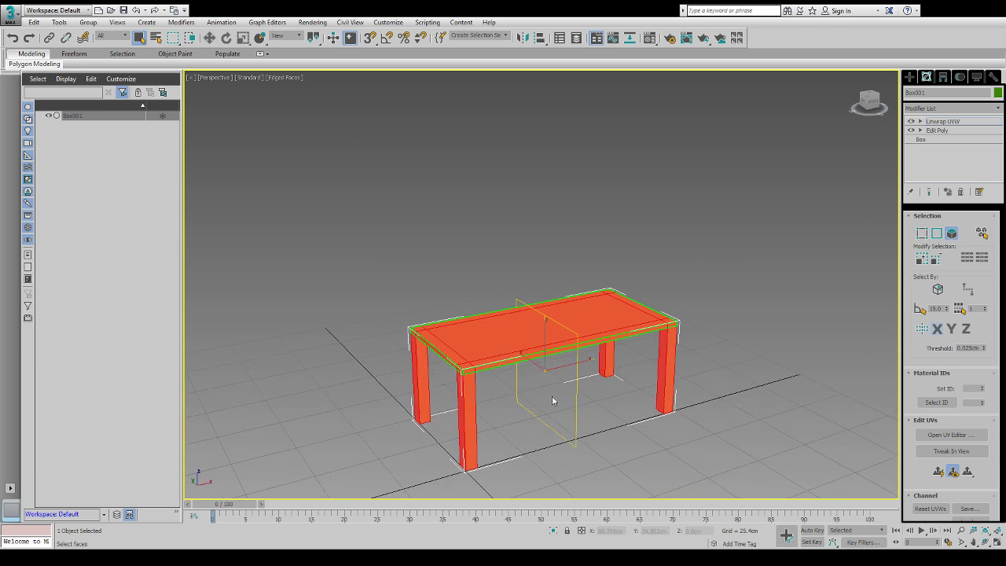
middle_click_drag(553, 401, 652, 337)
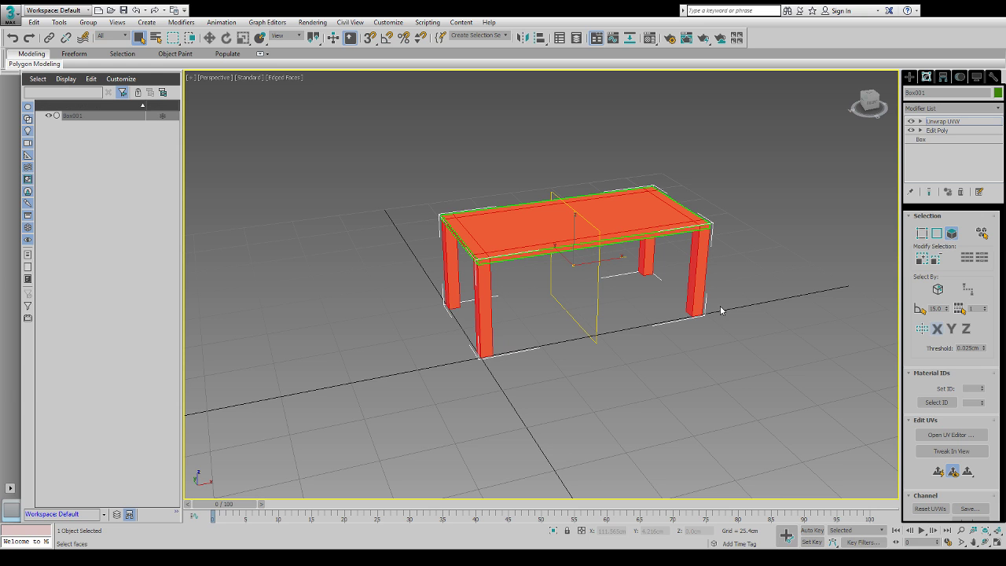
middle_click_drag(574, 306, 746, 343, "alt")
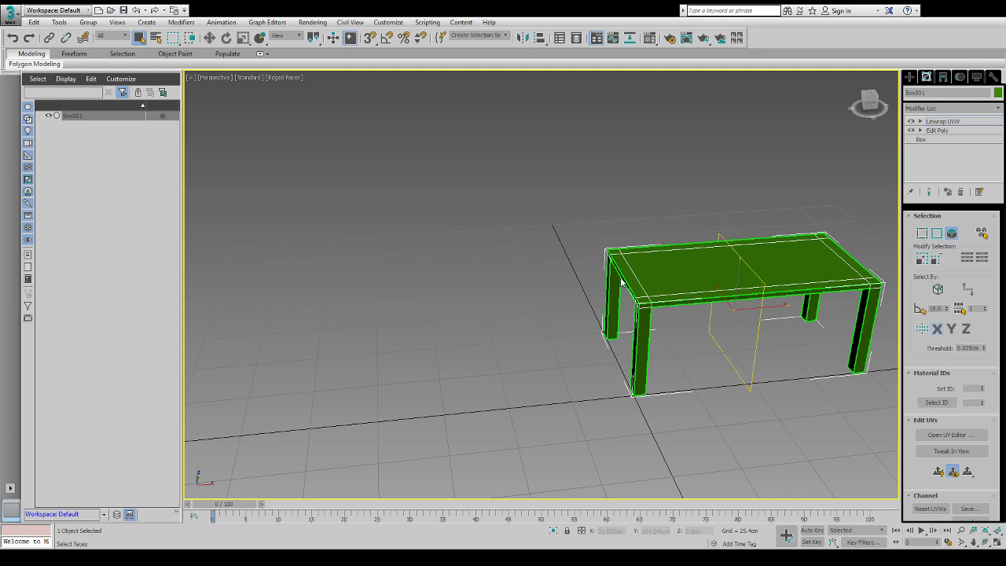
Select the table-top face plus its back, left, front and right rim faces
left_click(649, 267)
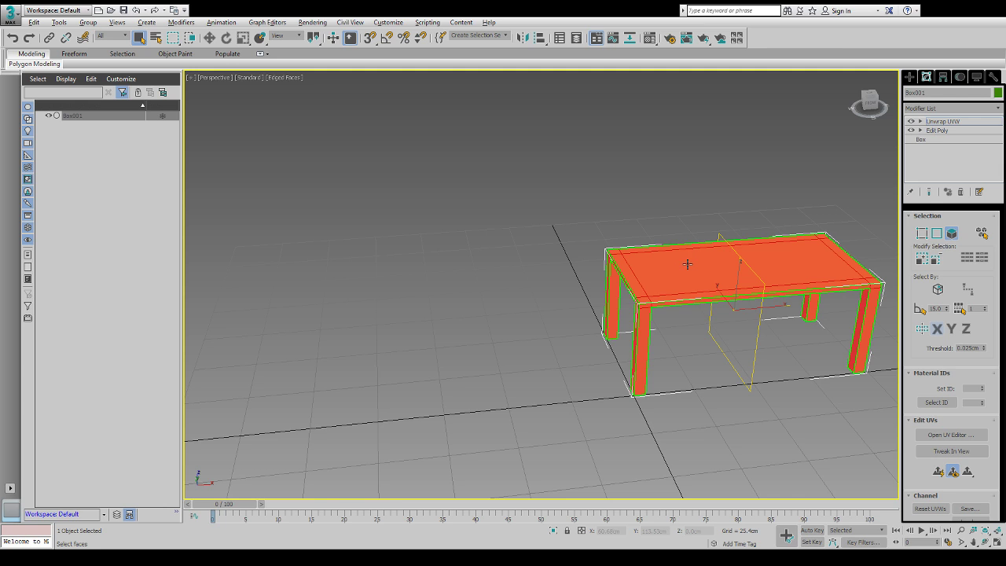
middle_click_drag(683, 266, 684, 288, "alt")
left_click(686, 289)
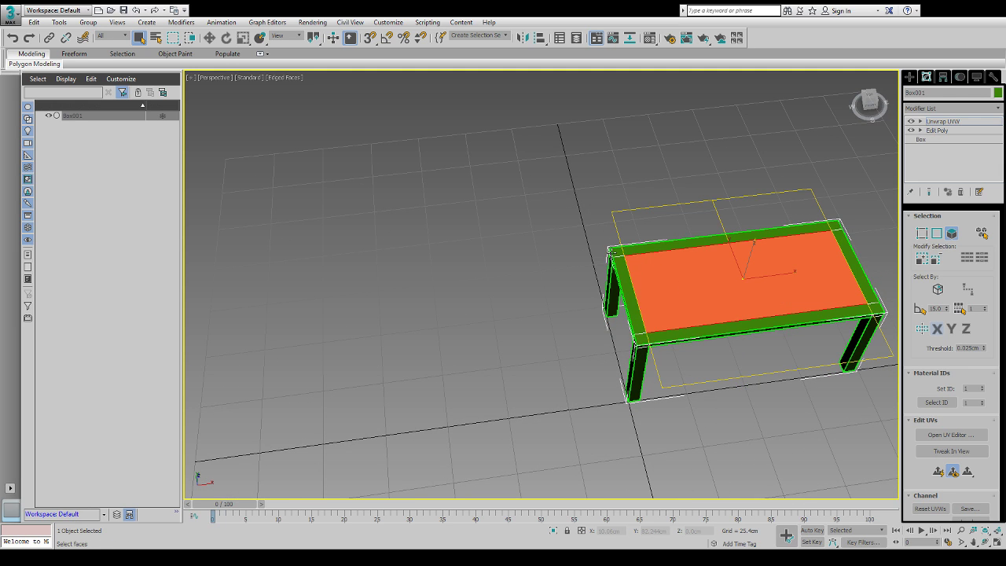
left_click(633, 252, "ctrl")
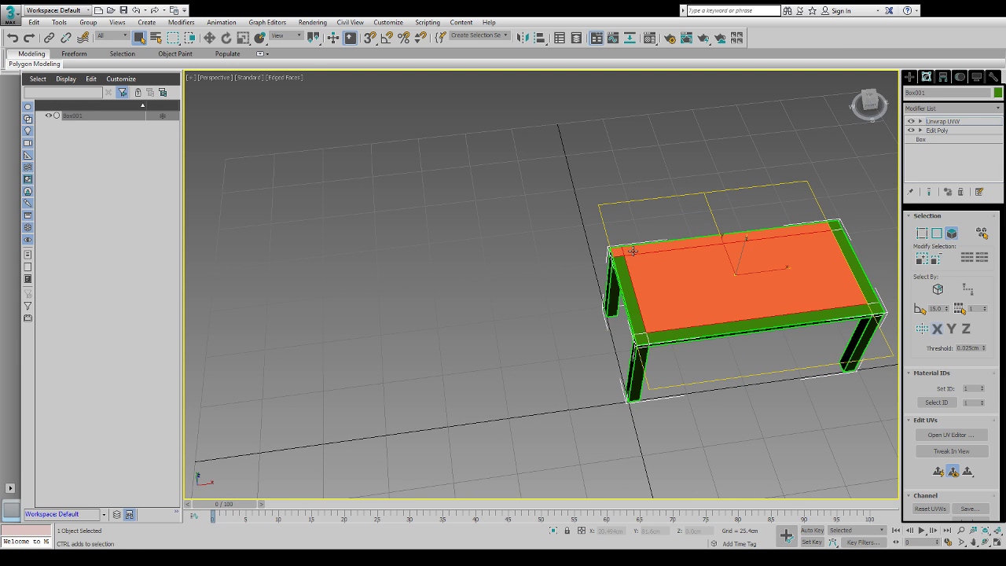
left_click(625, 268, "ctrl")
left_click(837, 306, "ctrl")
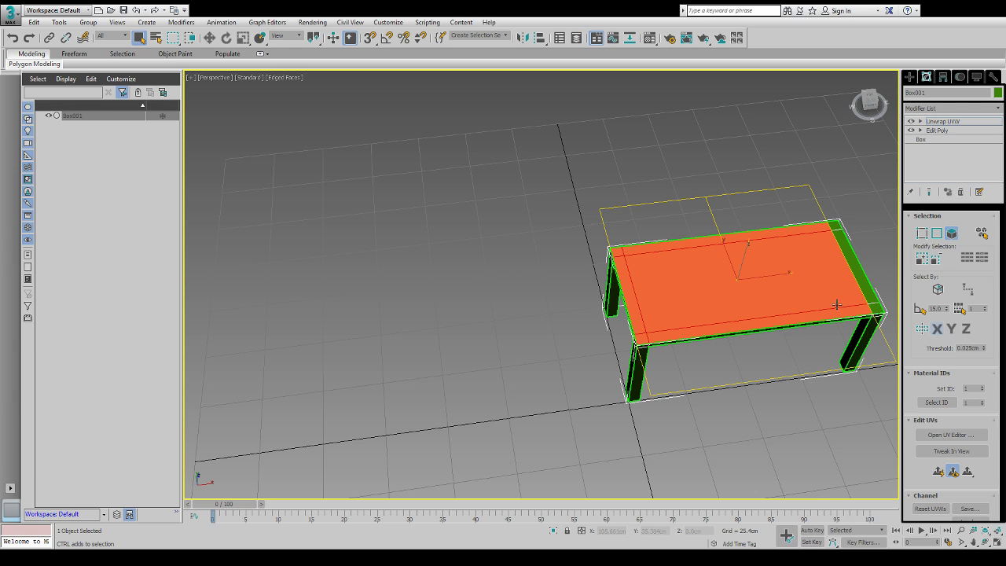
left_click(856, 271, "ctrl")
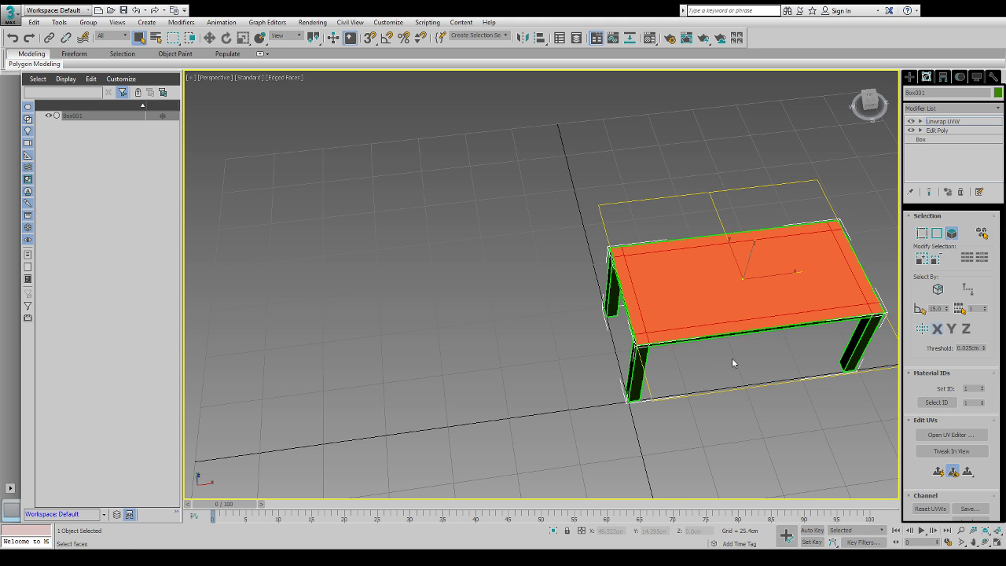
Select the tabletop's top face together with its top, left, bottom and right rim faces
middle_click_drag(732, 358, 713, 266, "alt")
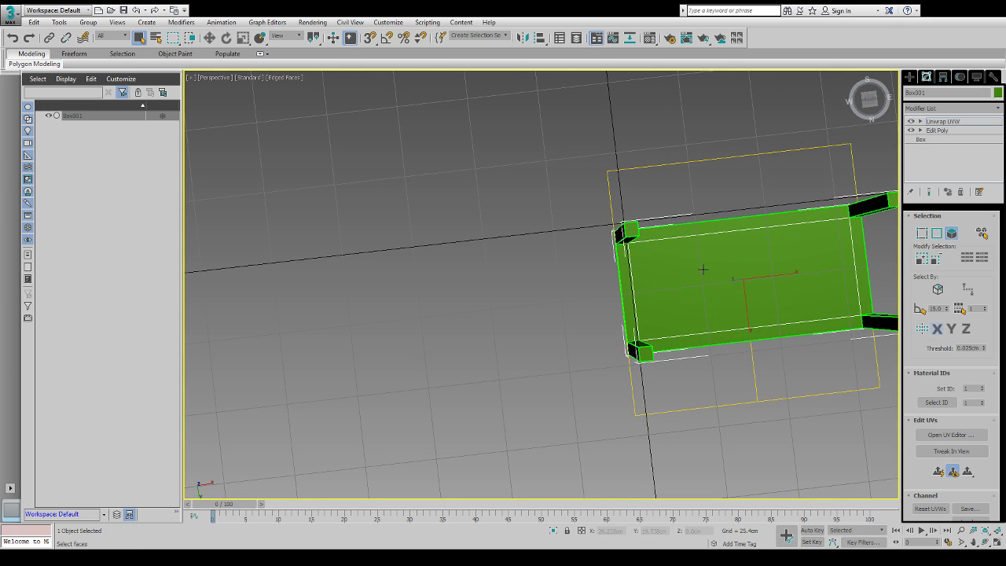
left_click(702, 270)
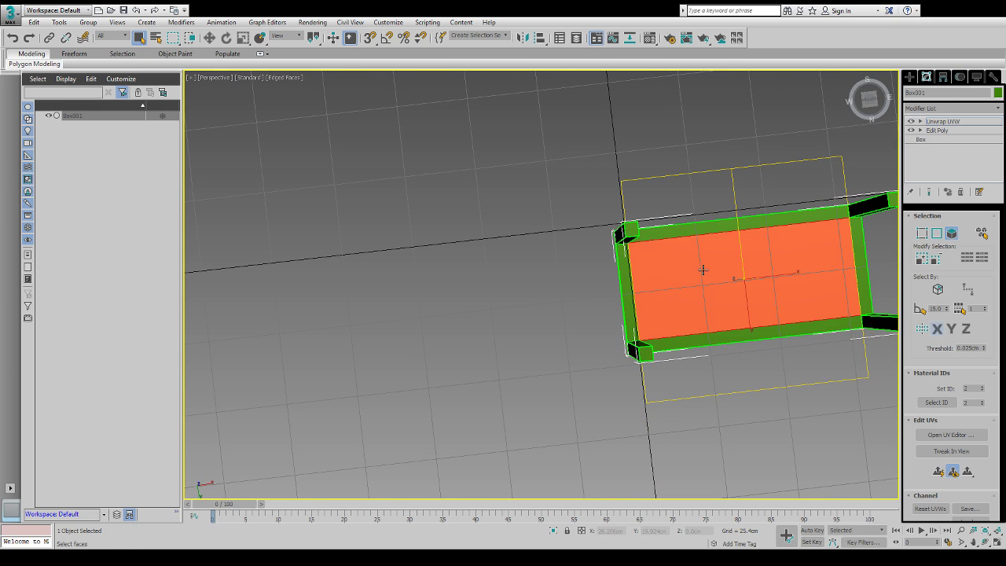
left_click(694, 232, "ctrl")
left_click(629, 279, "ctrl")
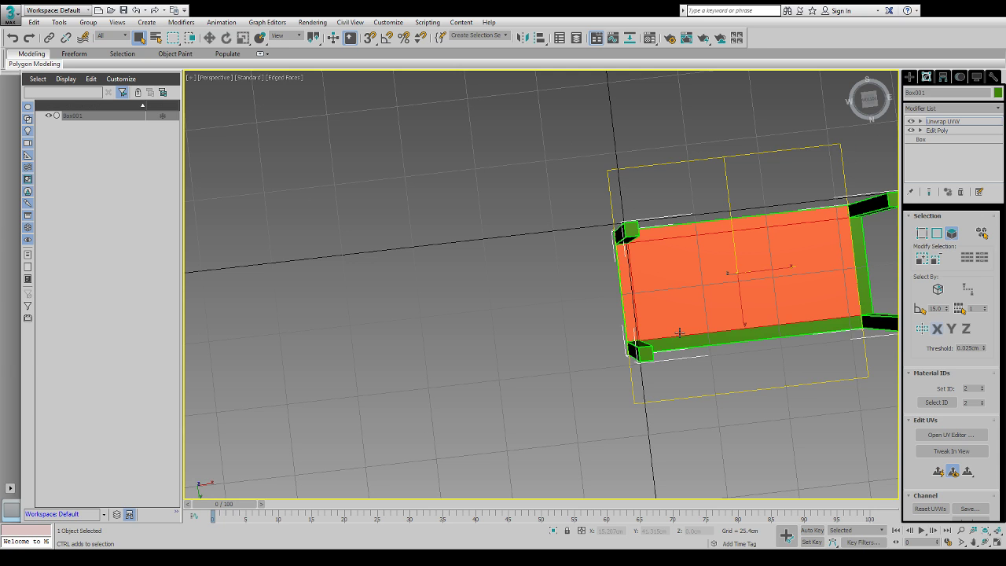
left_click(680, 333, "ctrl")
left_click(864, 262, "ctrl")
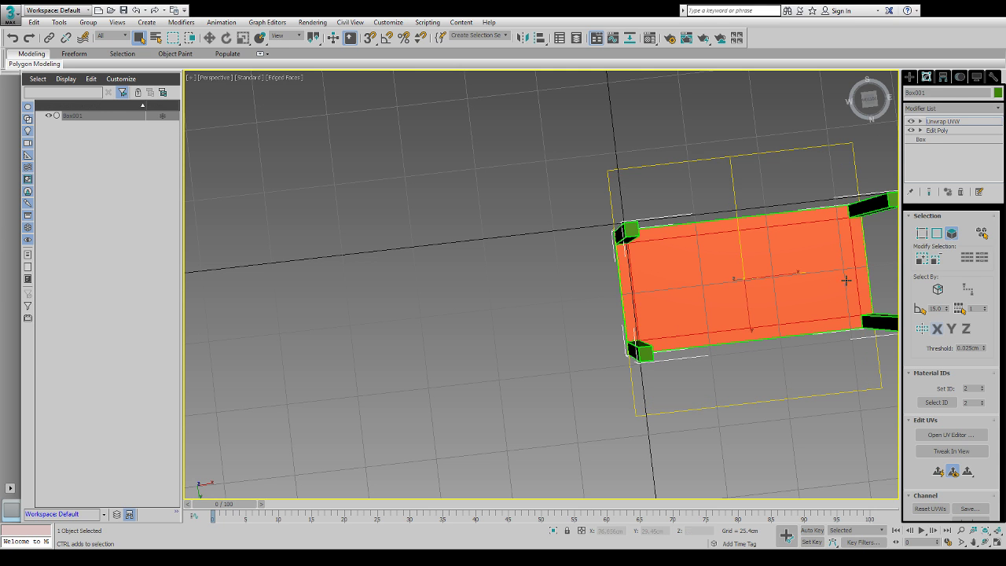
middle_click_drag(846, 280, 783, 317)
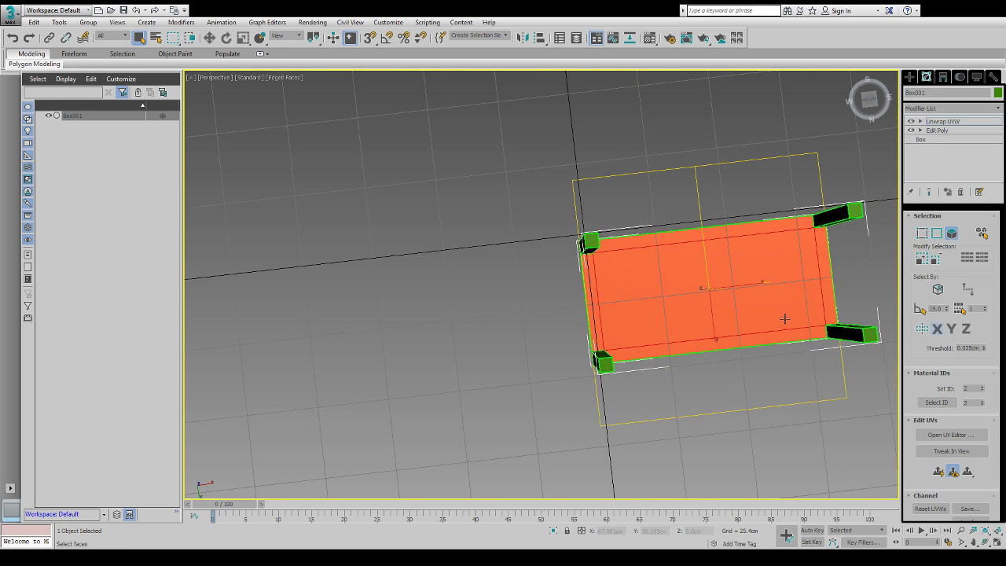
Try vertex selection, then reselect the top face with its edge strip, bottom and right side faces
key("1")
left_click(590, 240)
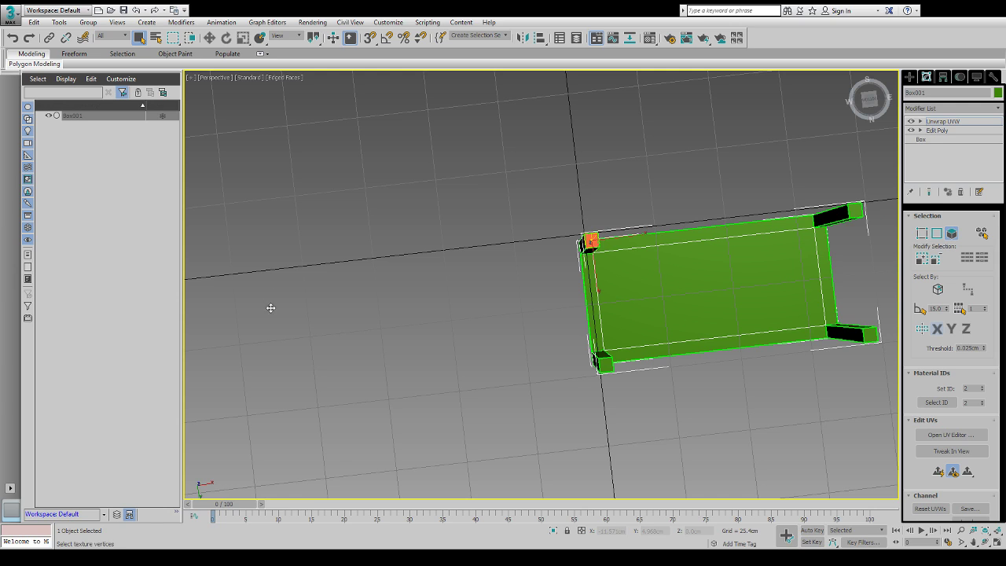
key("ctrl+a")
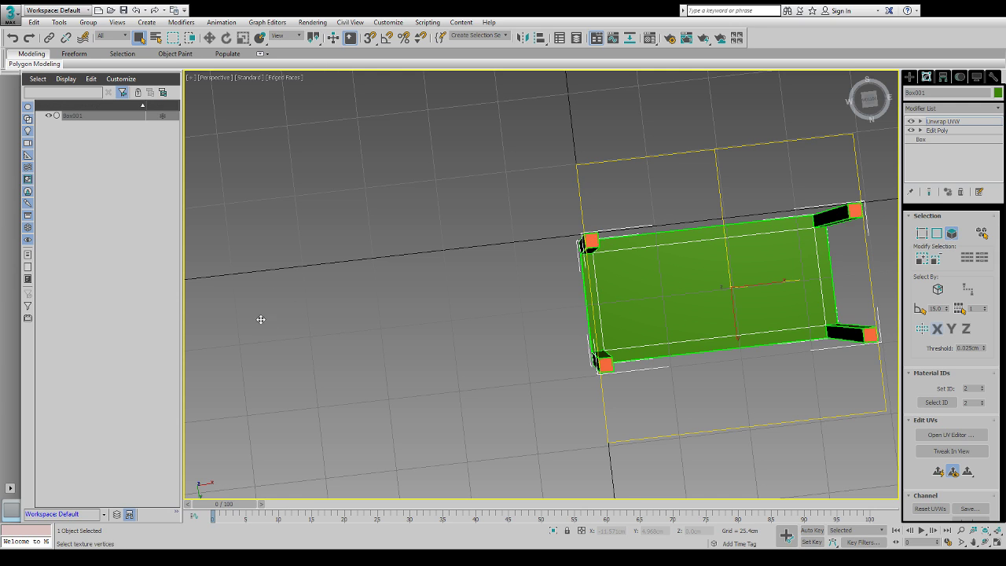
left_click(624, 248)
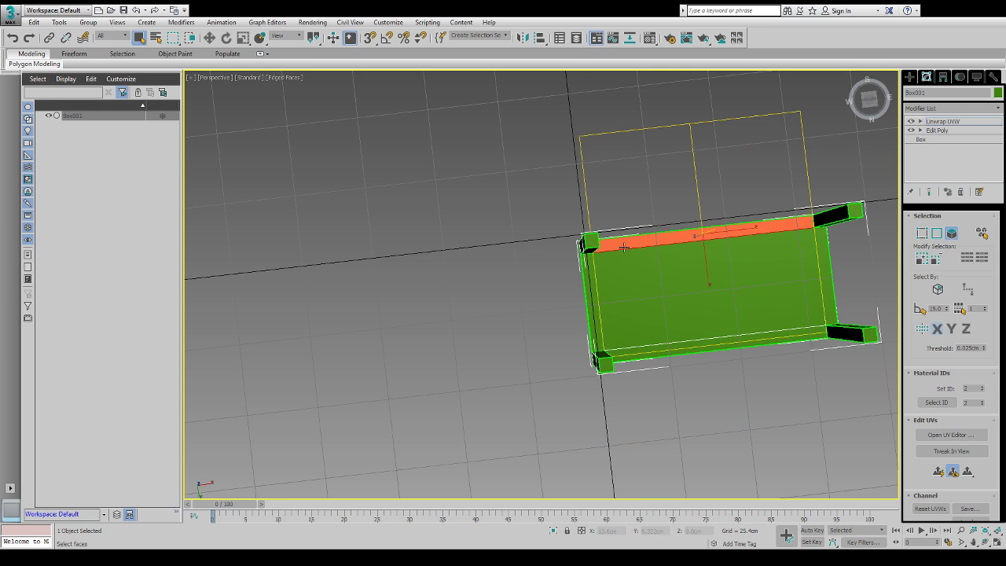
left_click(611, 278)
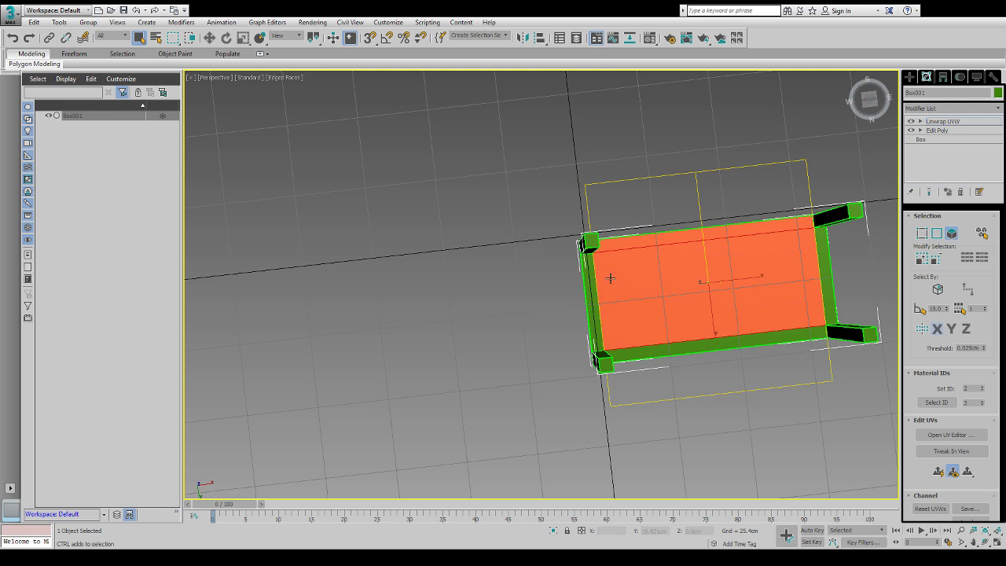
left_click(630, 351, "ctrl")
left_click(829, 263, "ctrl")
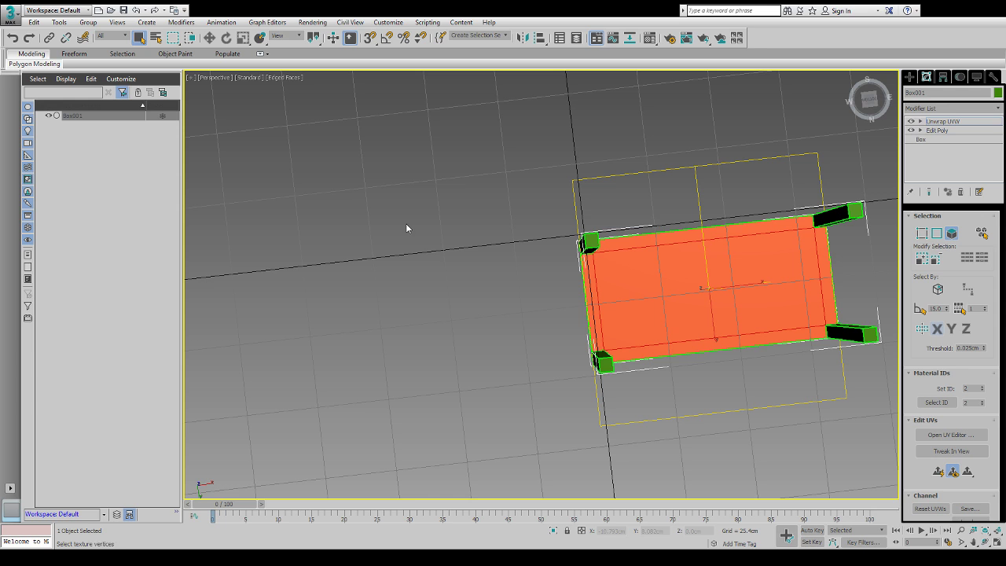
From a low side view, select the front apron strip and both front legs' faces
middle_click_drag(406, 228, 745, 343, "alt")
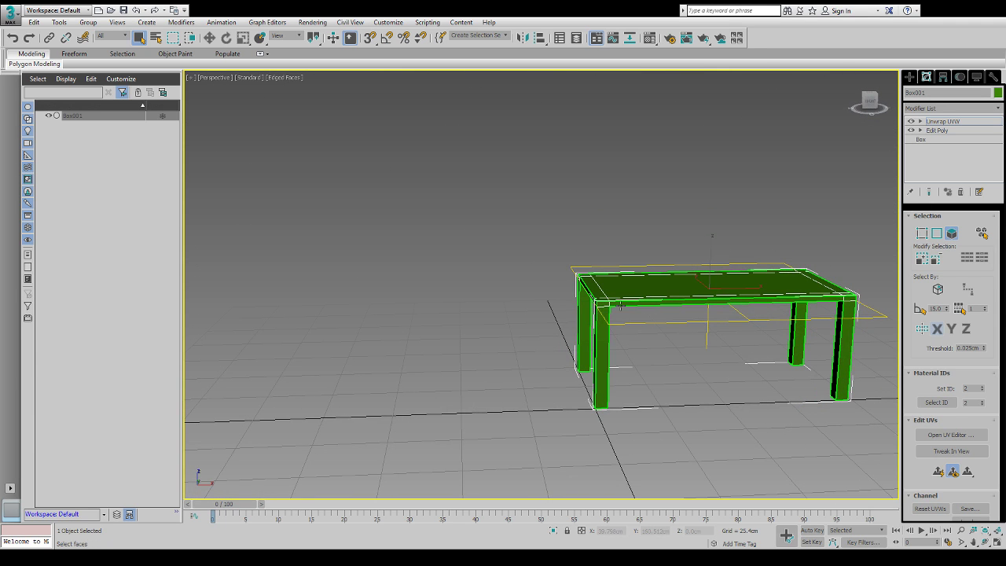
left_click(602, 303)
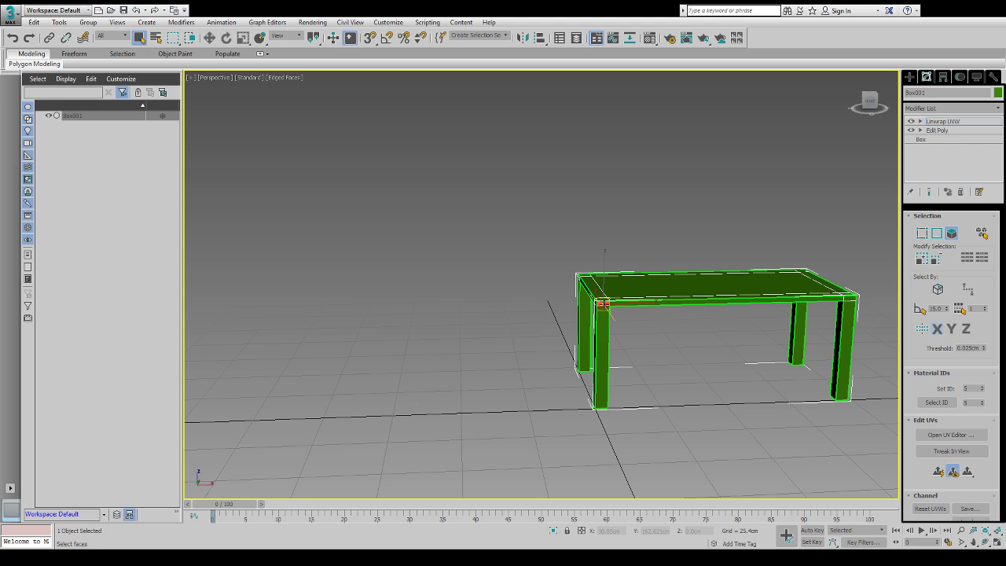
left_click(629, 303, "shift")
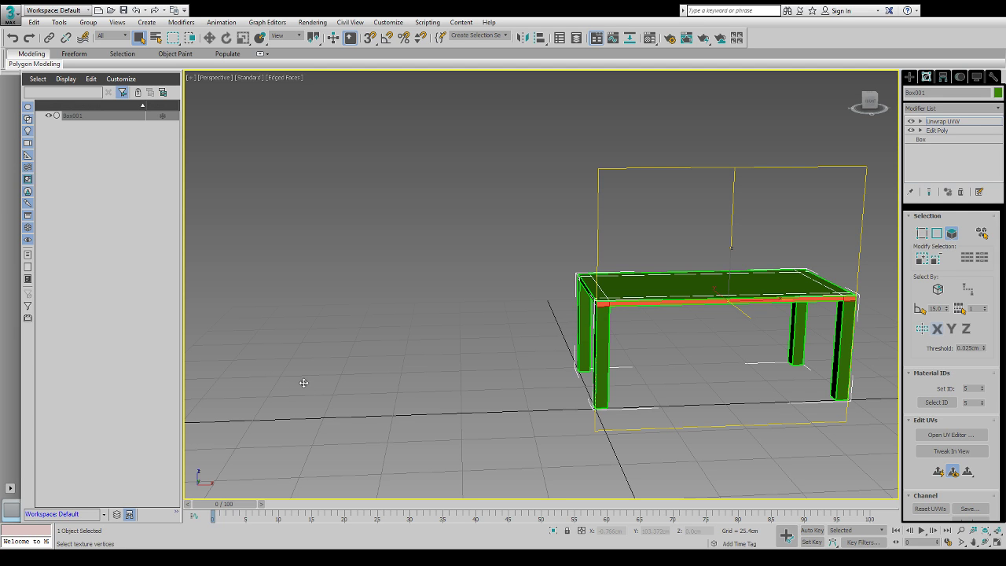
left_click(601, 314, "ctrl")
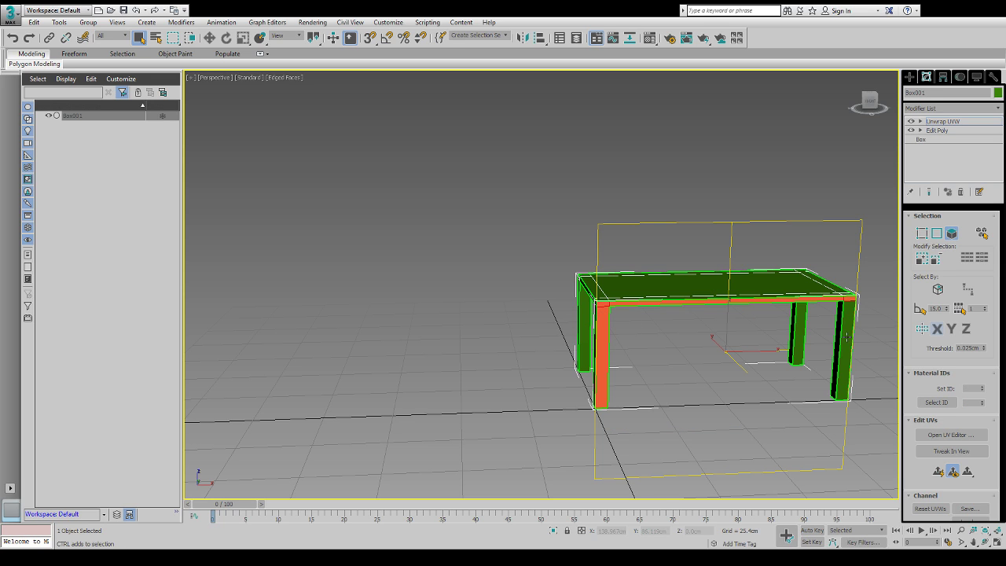
left_click(847, 336, "ctrl")
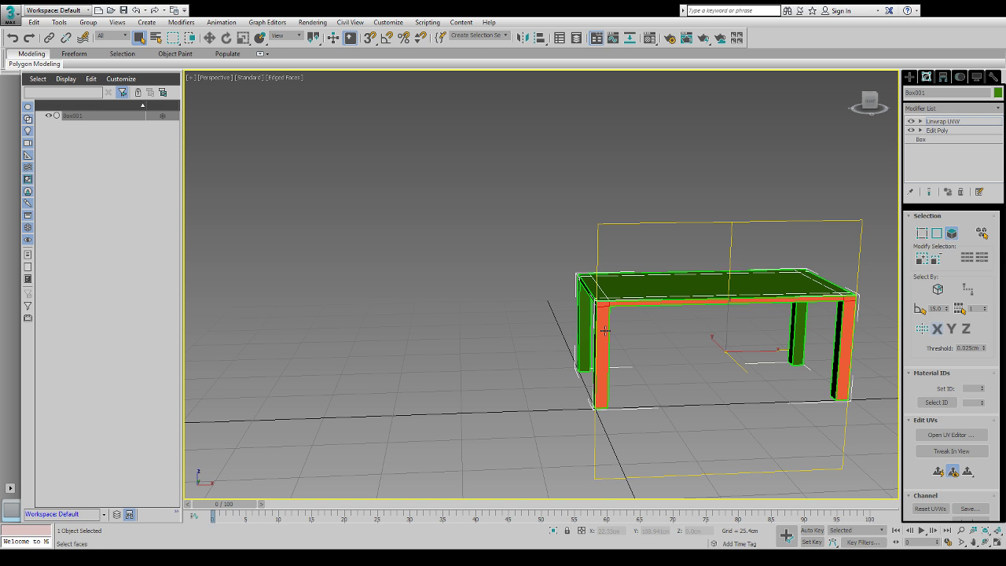
From another angle, reselect the front-right leg, front apron, apron end and front-left leg faces
middle_click_drag(605, 330, 772, 338, "alt")
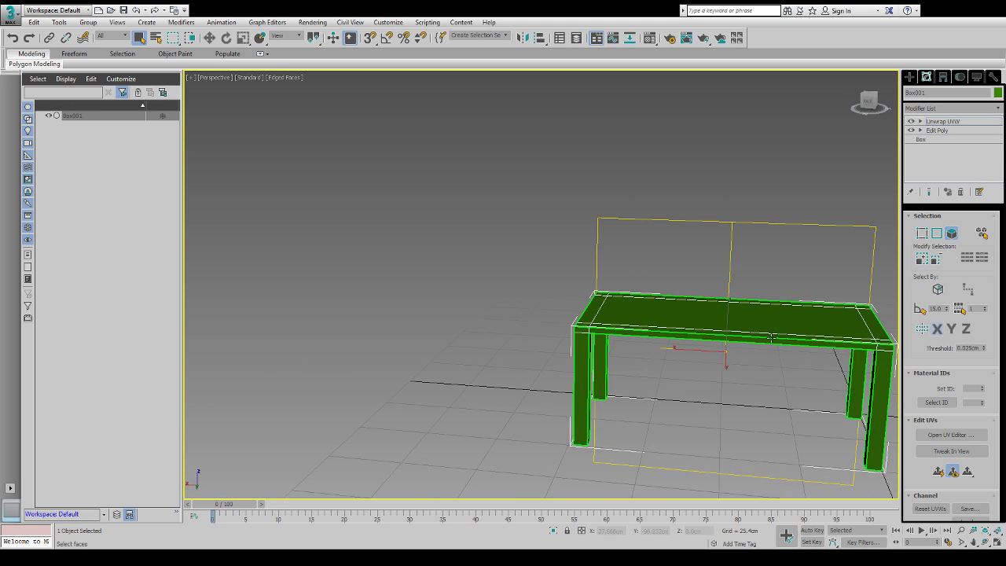
left_click(884, 355)
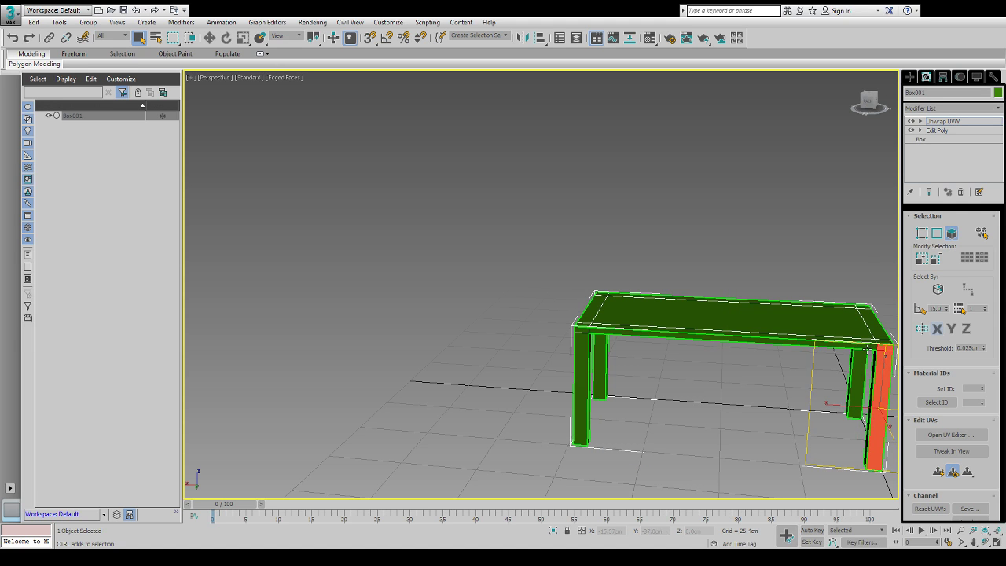
left_click(866, 347, "ctrl")
left_click(579, 330, "ctrl")
left_click(581, 385, "ctrl")
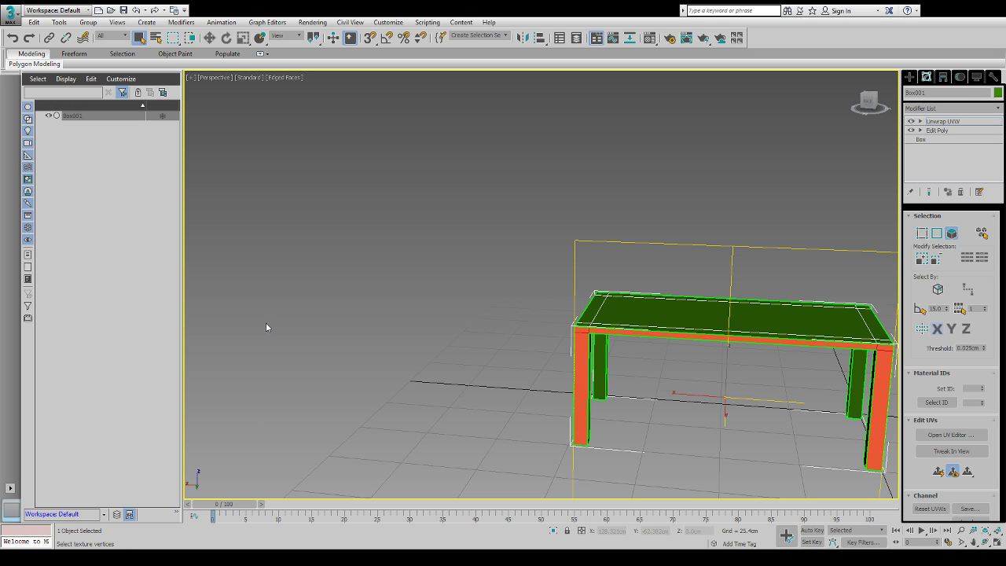
Select the leg, top apron beam and right leg faces on the table's other sides
middle_click_drag(683, 364, 715, 343, "alt")
left_click(628, 339)
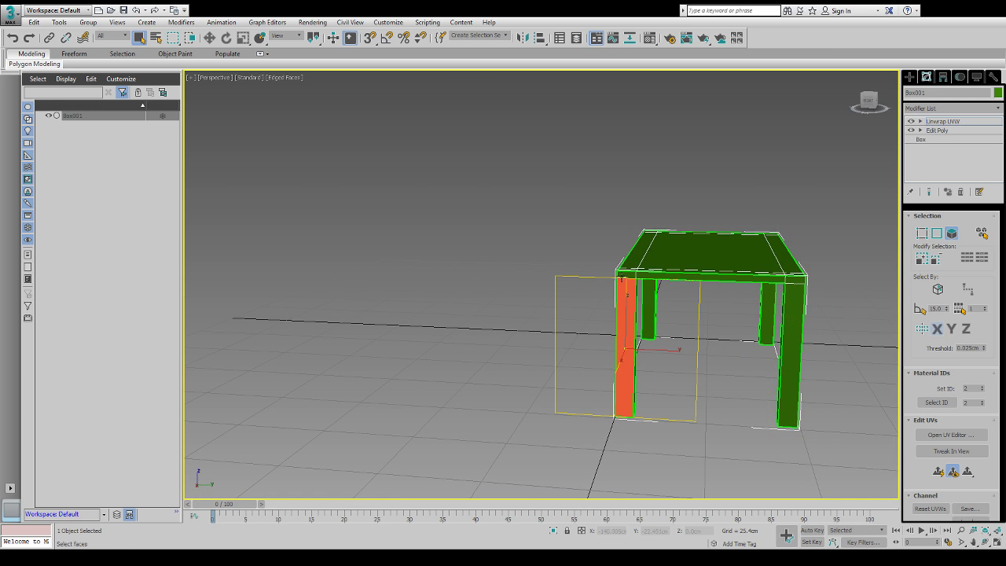
left_click(657, 276, "ctrl")
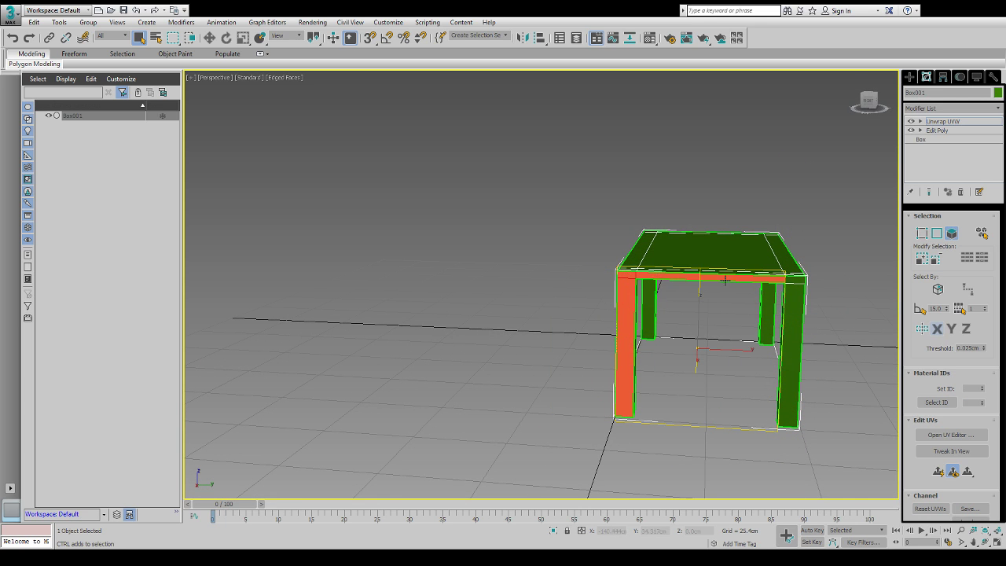
left_click(797, 289, "ctrl")
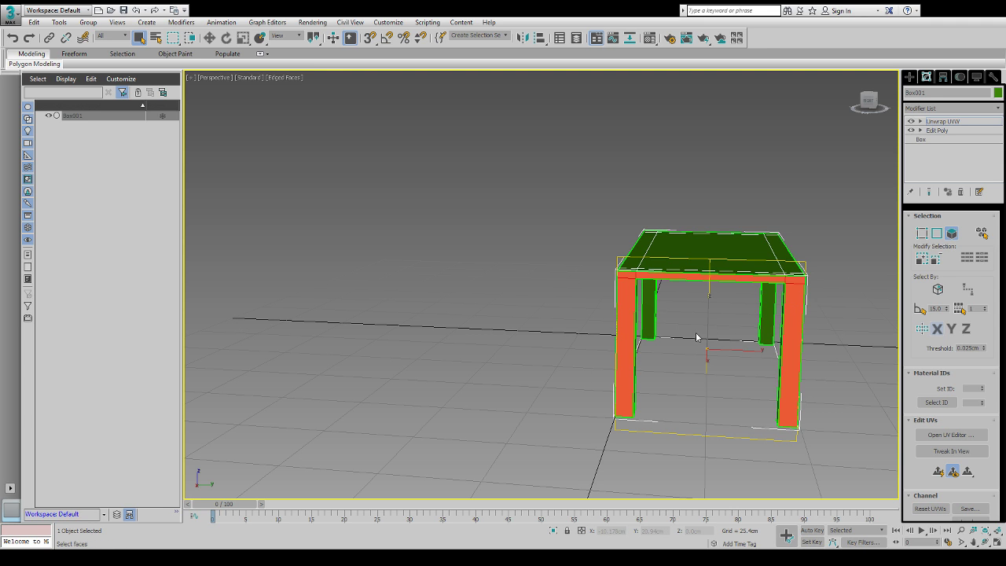
middle_click_drag(696, 337, 730, 348, "alt")
left_click(664, 314)
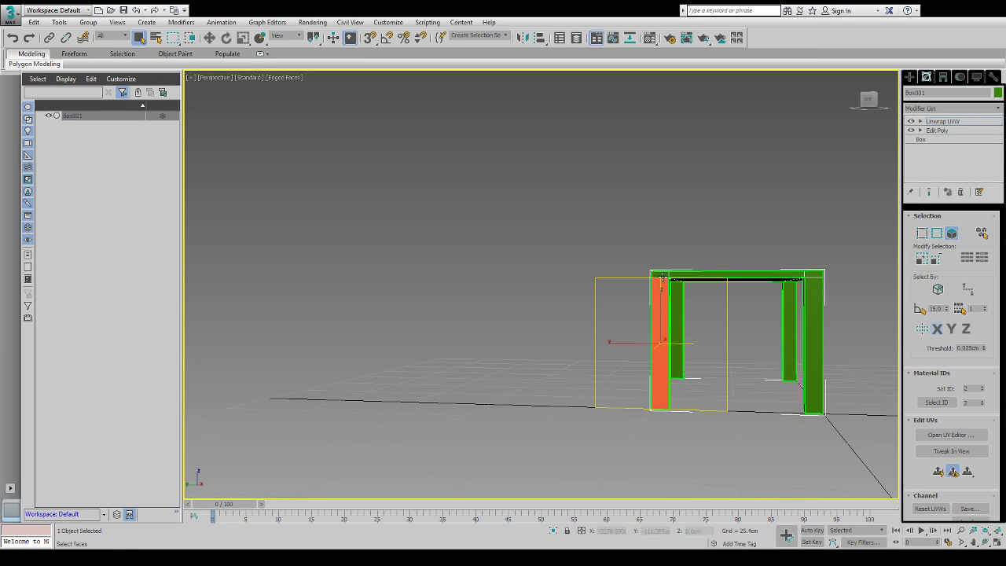
left_click(677, 276, "ctrl")
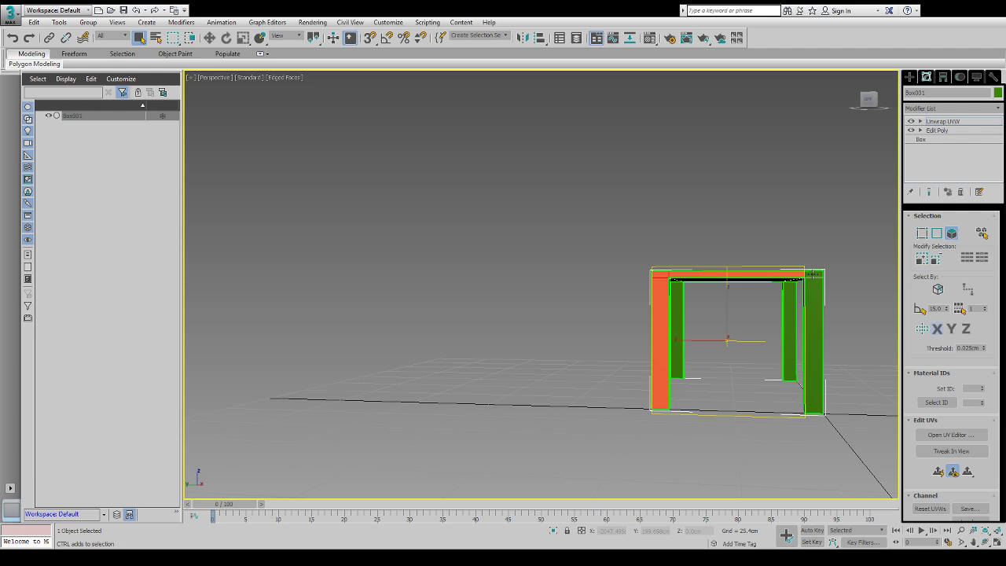
left_click(813, 289, "ctrl")
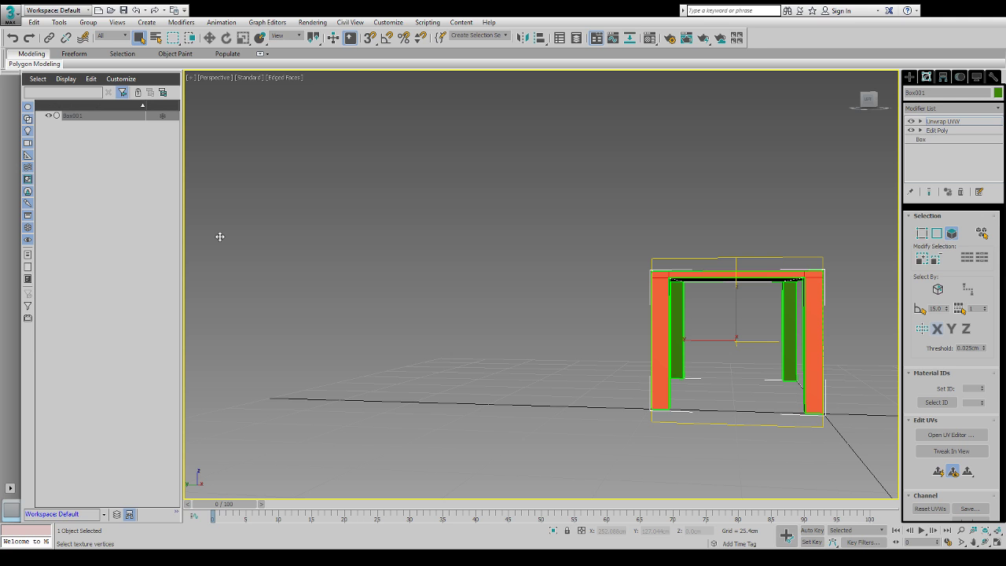
Clear the face selection, undoing once, so no leg faces remain selected
middle_click_drag(699, 323, 653, 341, "alt")
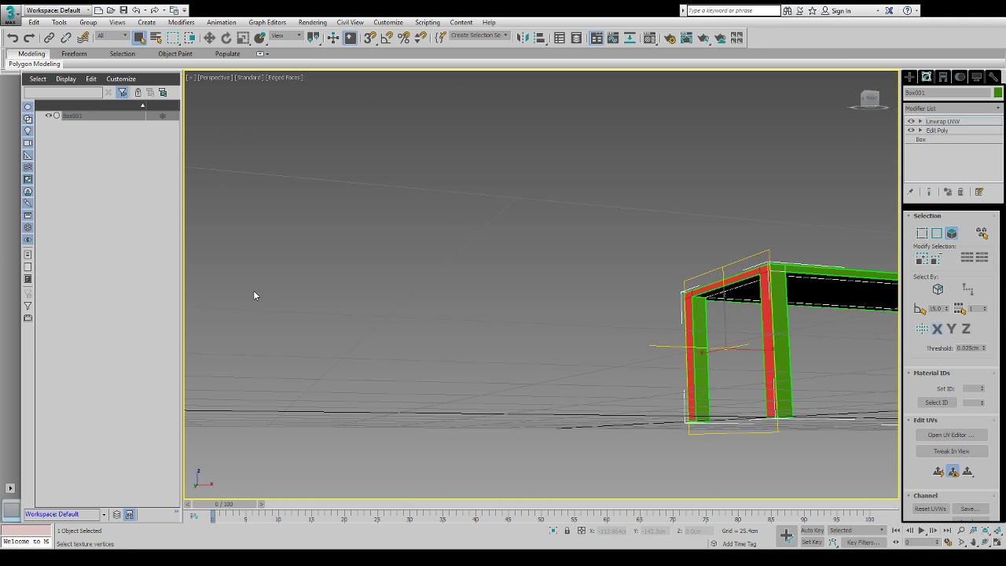
left_click(274, 300)
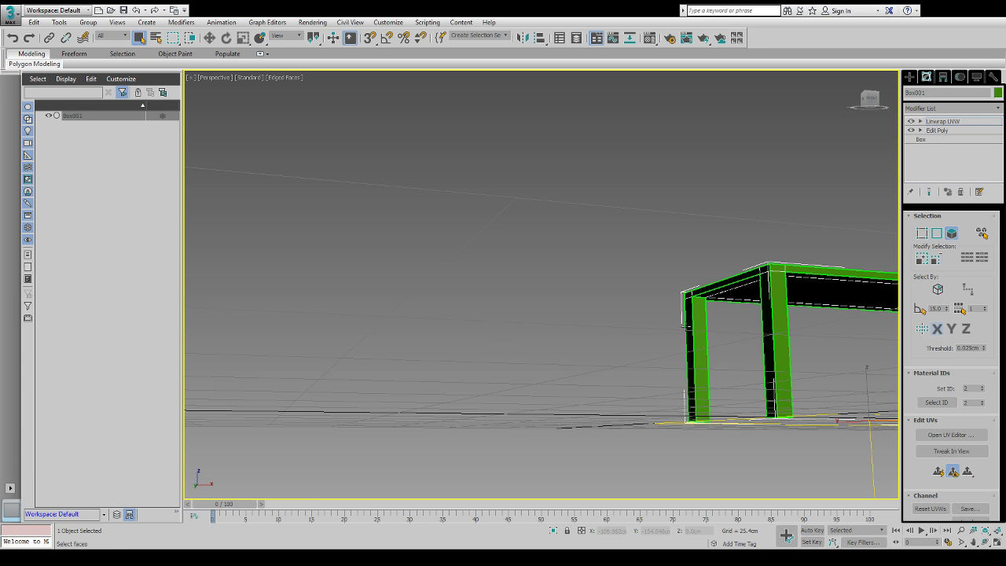
key("ctrl+z")
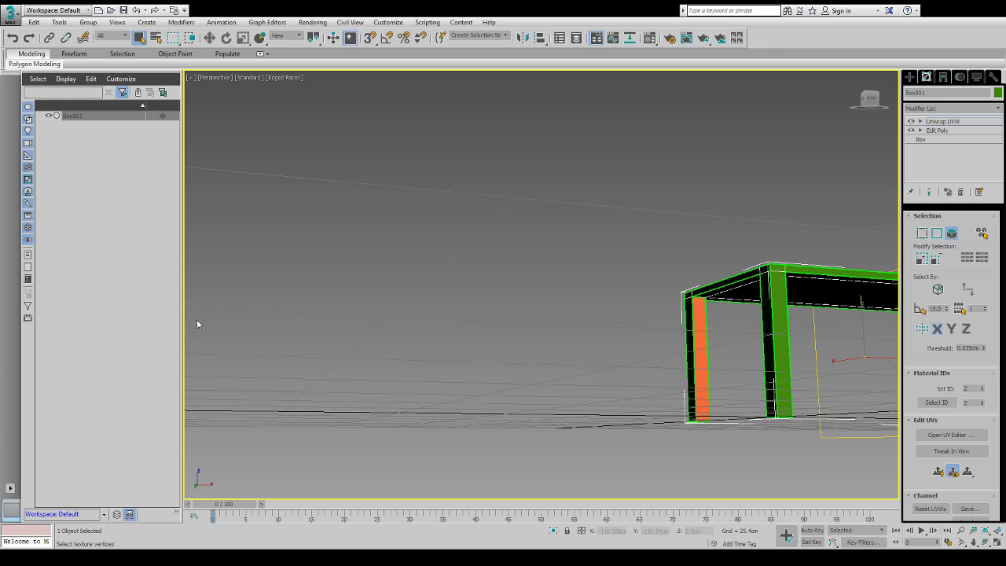
left_click(232, 373)
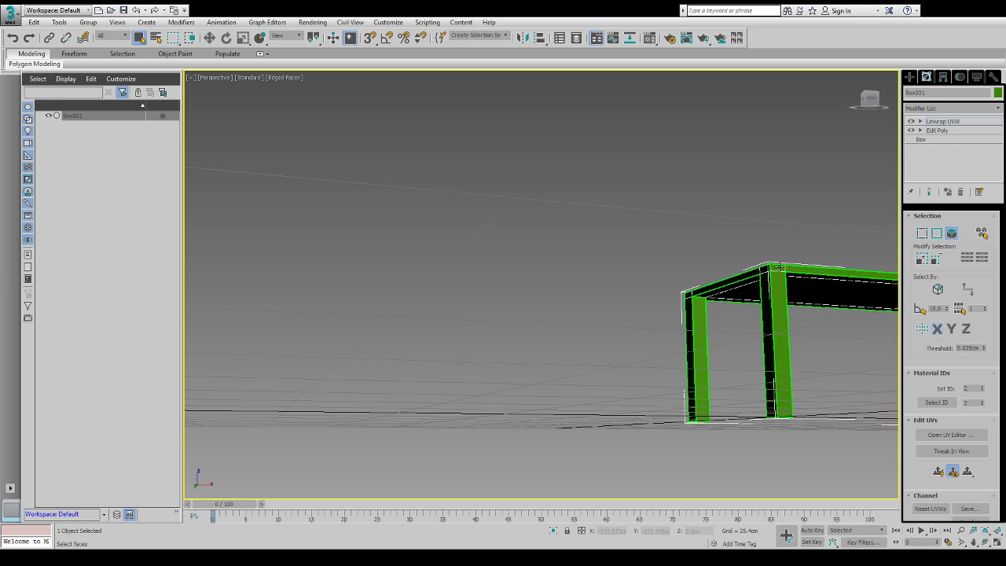
Centre the whole table in the viewport and deselect all of its faces
middle_click_drag(751, 261, 761, 347, "alt")
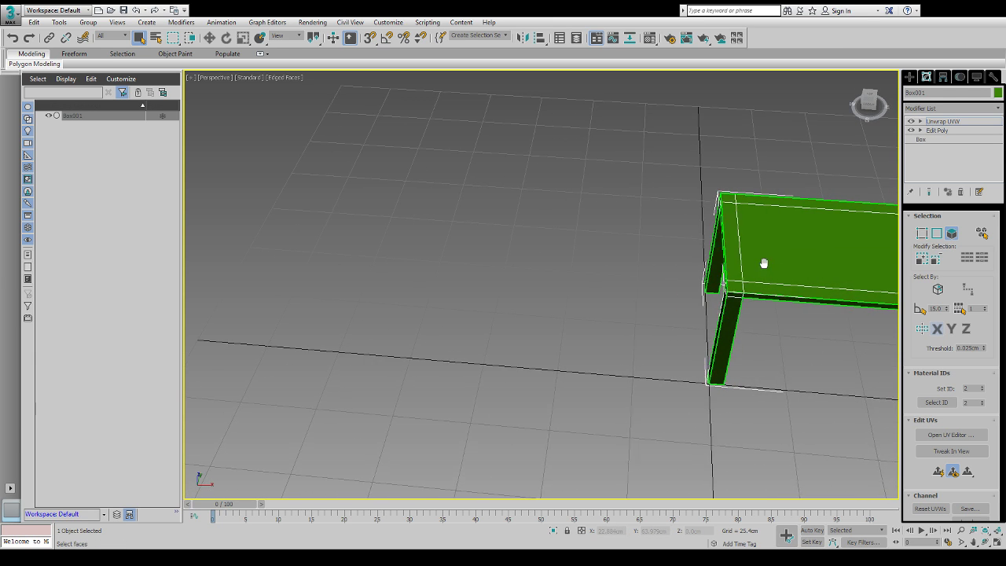
scroll(763, 262, "down", 4)
middle_click_drag(609, 291, 727, 289, "alt")
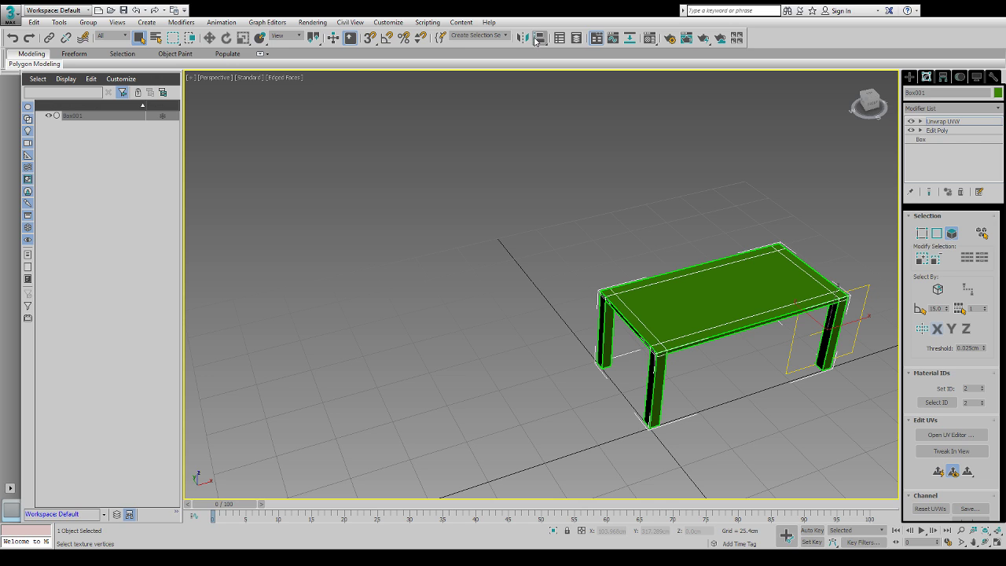
middle_click_drag(781, 274, 824, 312)
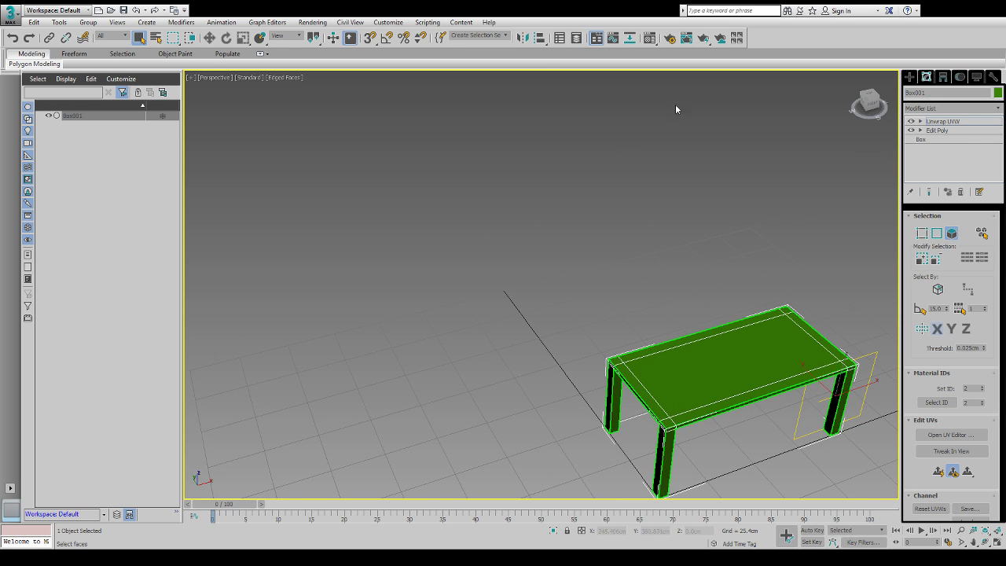
middle_click_drag(726, 354, 719, 348)
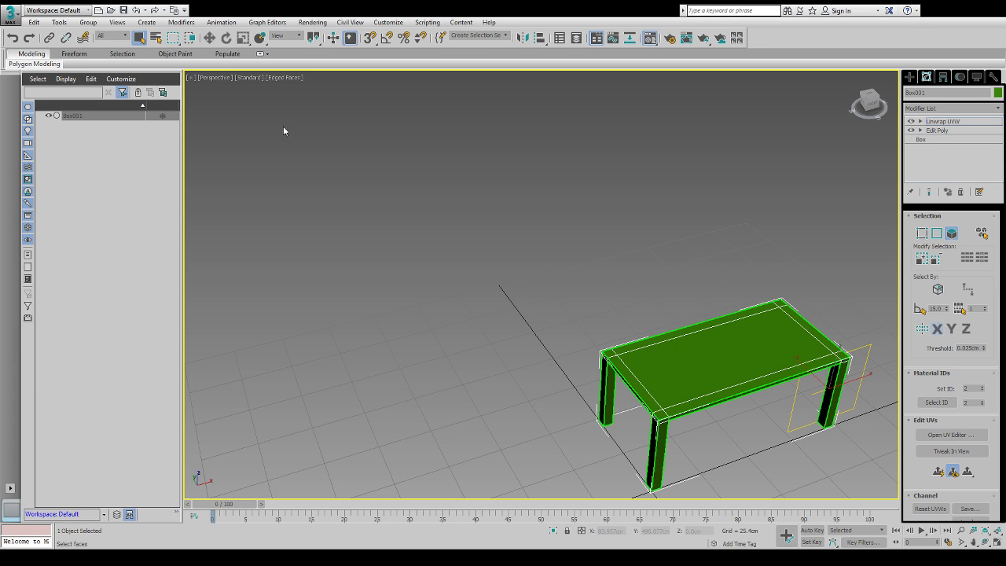
left_click(671, 349)
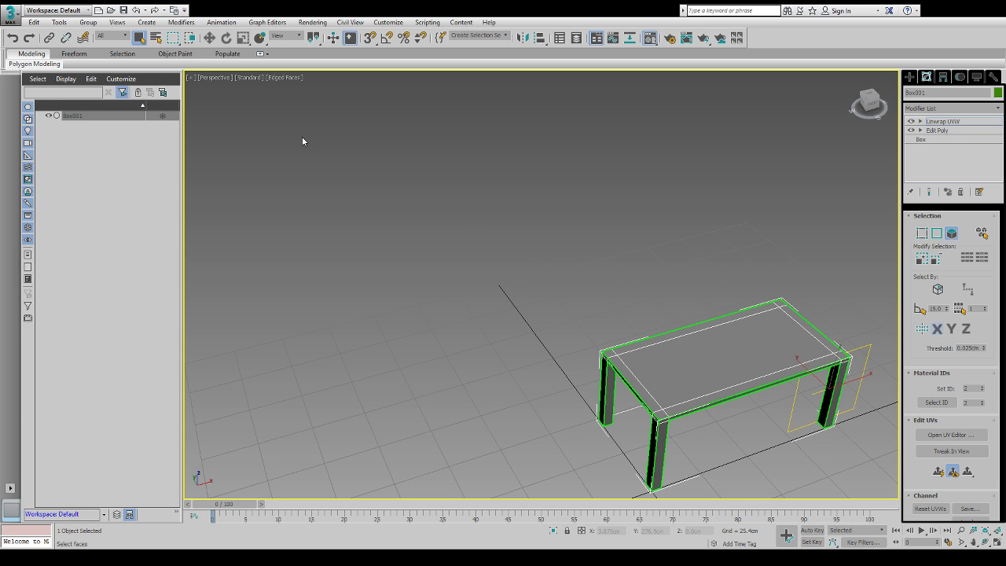
Zoom in close on the wood-textured table and orbit to look down on it
middle_click_drag(700, 359, 686, 337)
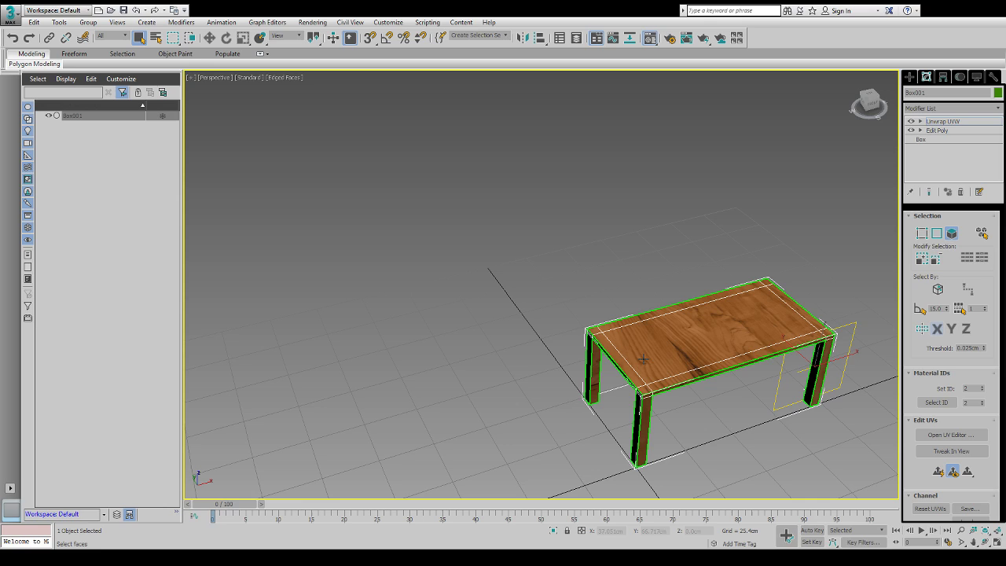
scroll(762, 360, "up", 1)
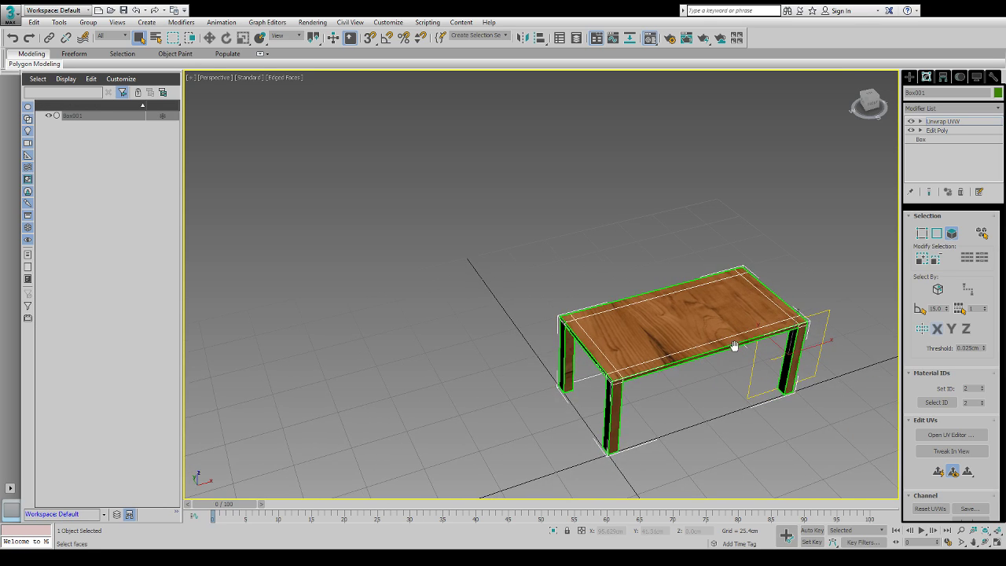
scroll(701, 342, "up", 1)
middle_click_drag(674, 370, 642, 319, "alt")
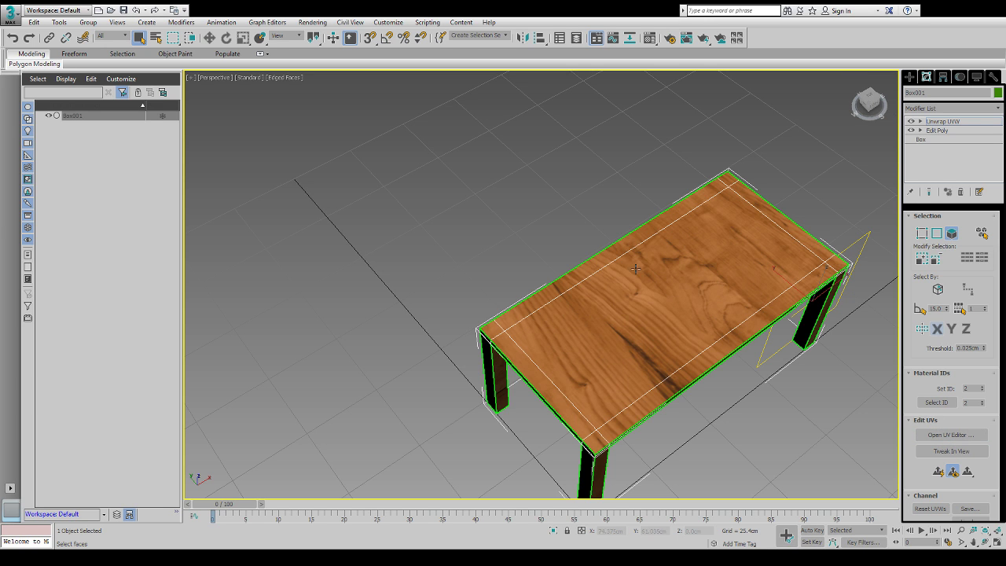
middle_click_drag(620, 241, 673, 225)
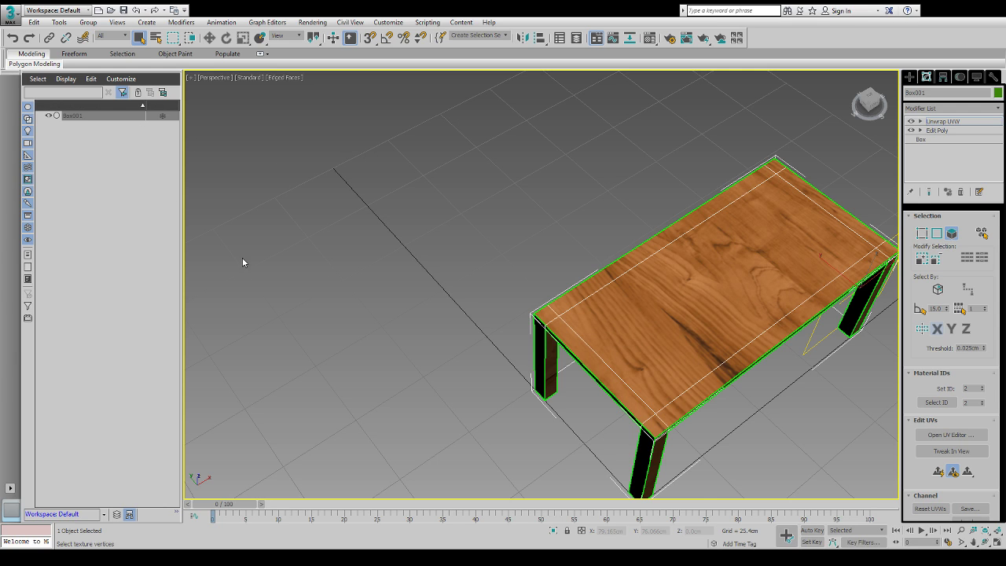
Select the tabletop faces with Ctrl+A, then invert the selection onto the leg faces
key("ctrl+a")
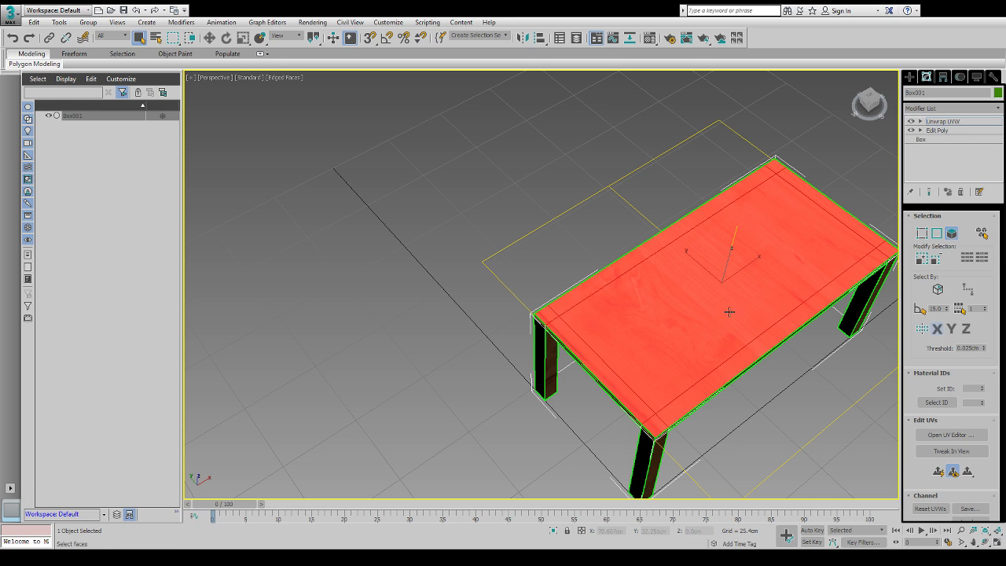
middle_click_drag(790, 316, 812, 312)
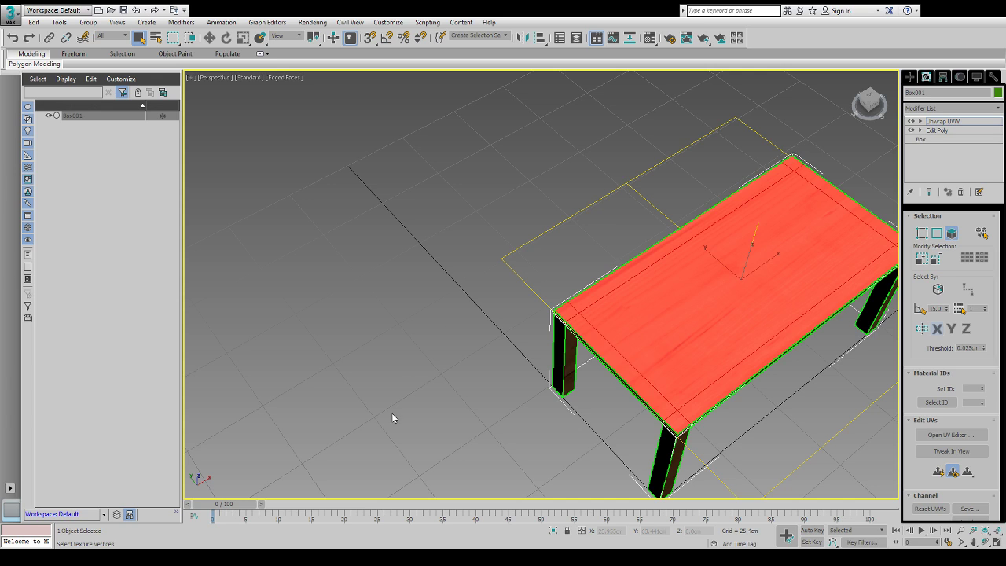
key("ctrl+i")
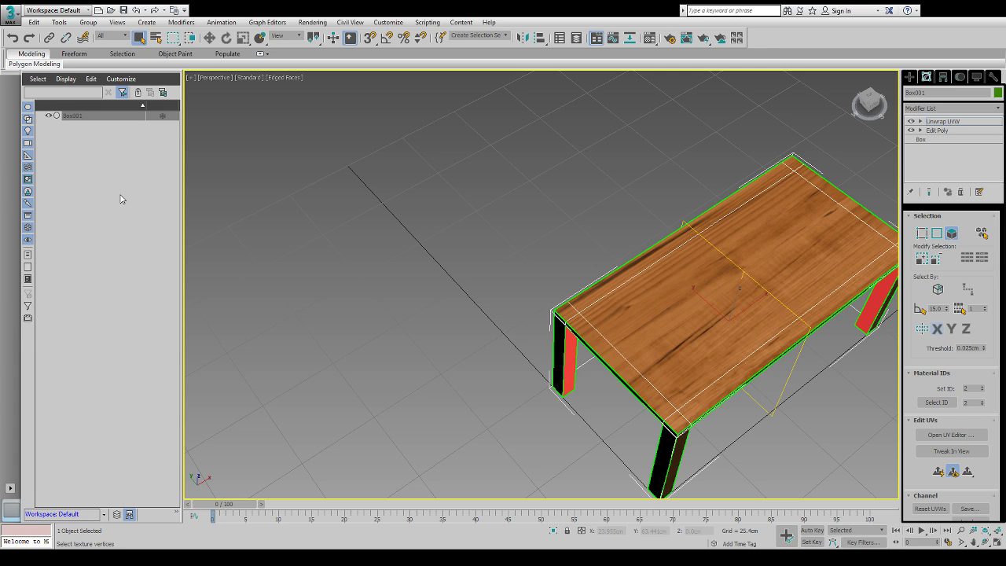
Toggle between tabletop and leg face selections to adjust the top's wood mapping, ending on the legs
key("ctrl+i")
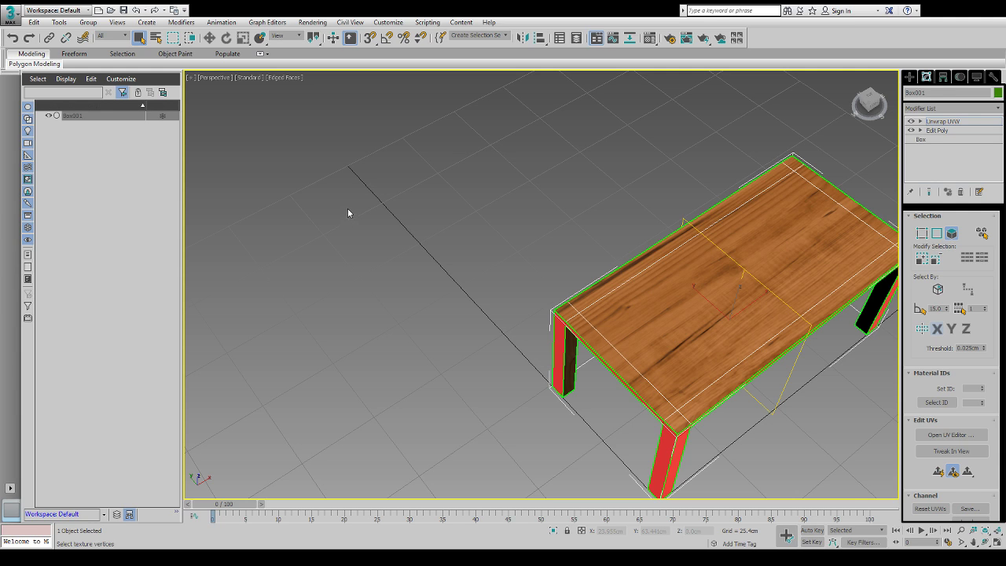
left_click(319, 314)
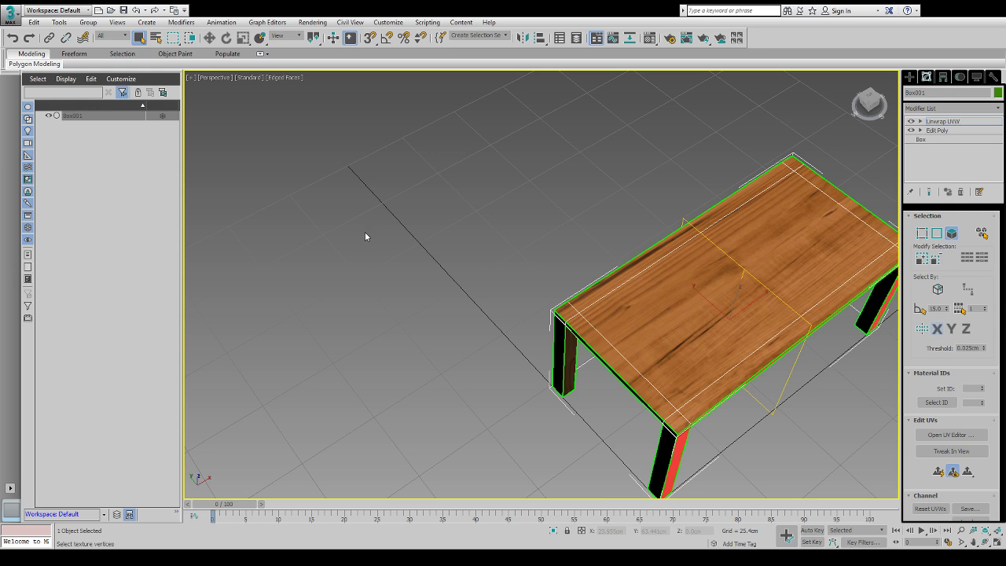
left_click(364, 233)
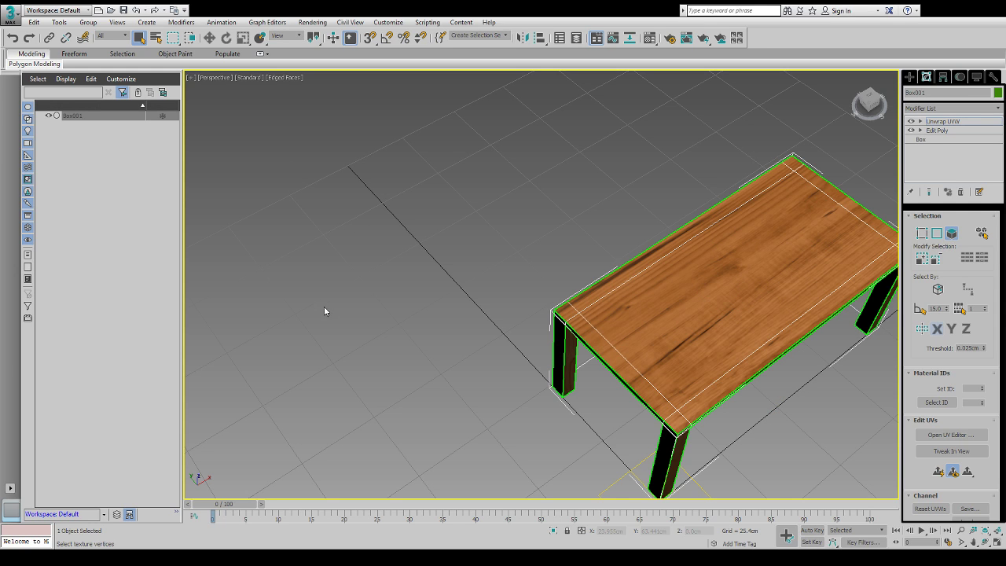
key("ctrl+z")
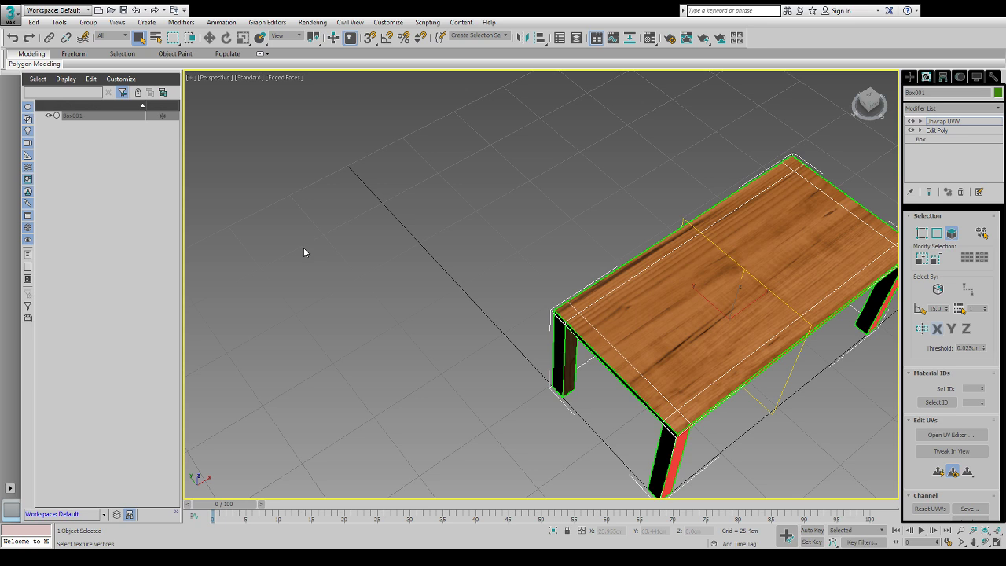
key("ctrl+z")
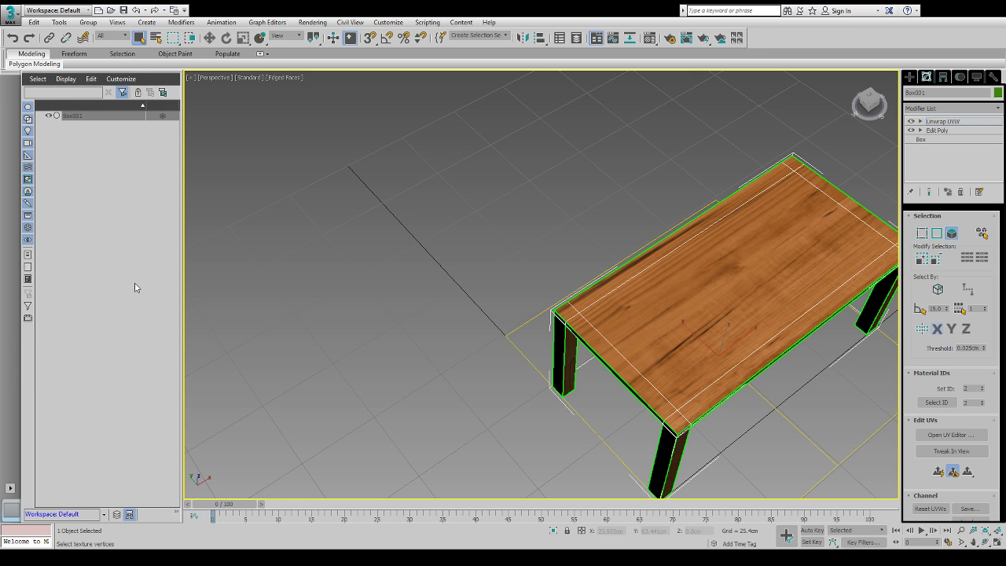
key("ctrl+z")
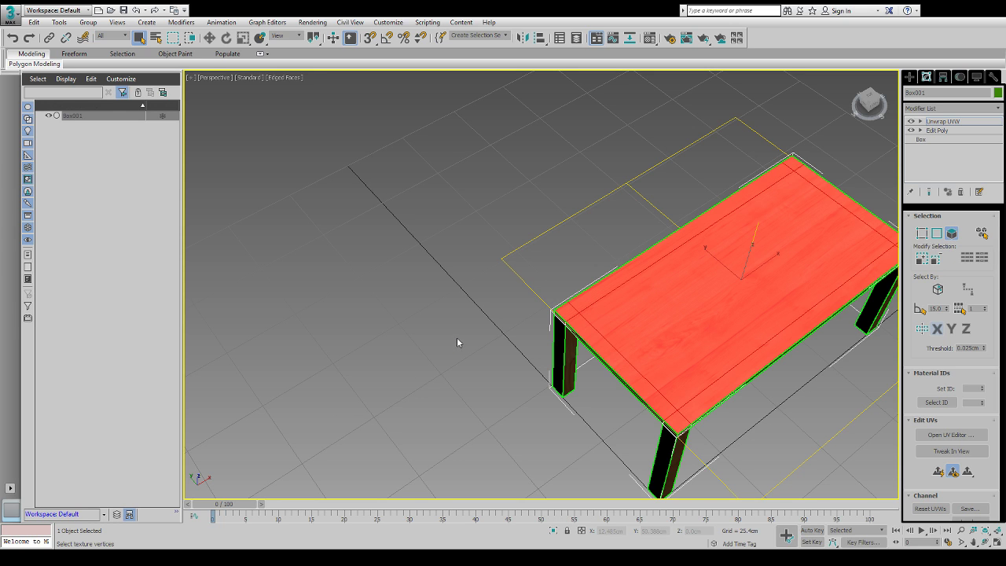
key("ctrl+i")
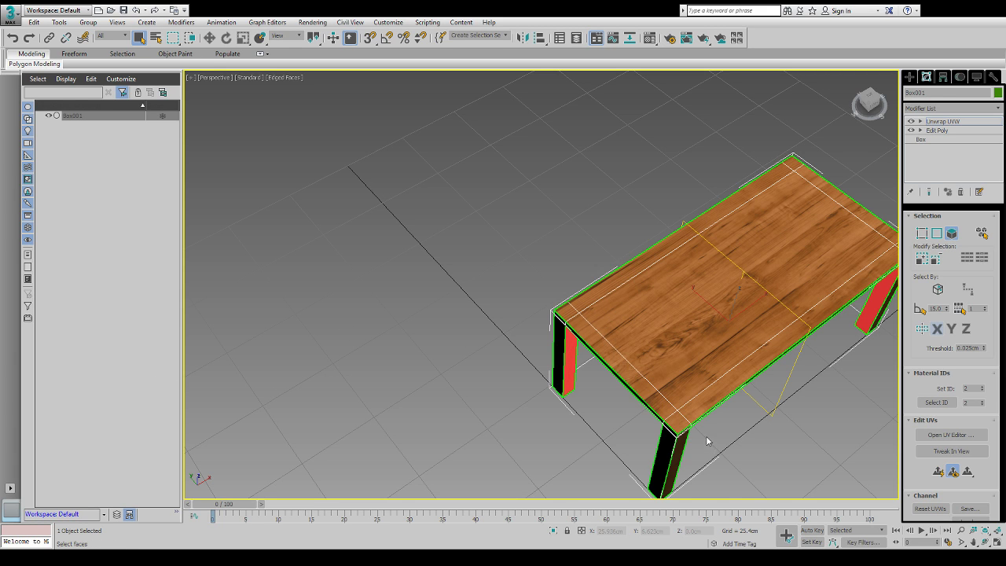
Deselect the leg faces and recentre the table so its full wood texture shows
middle_click_drag(705, 436, 664, 404, "alt")
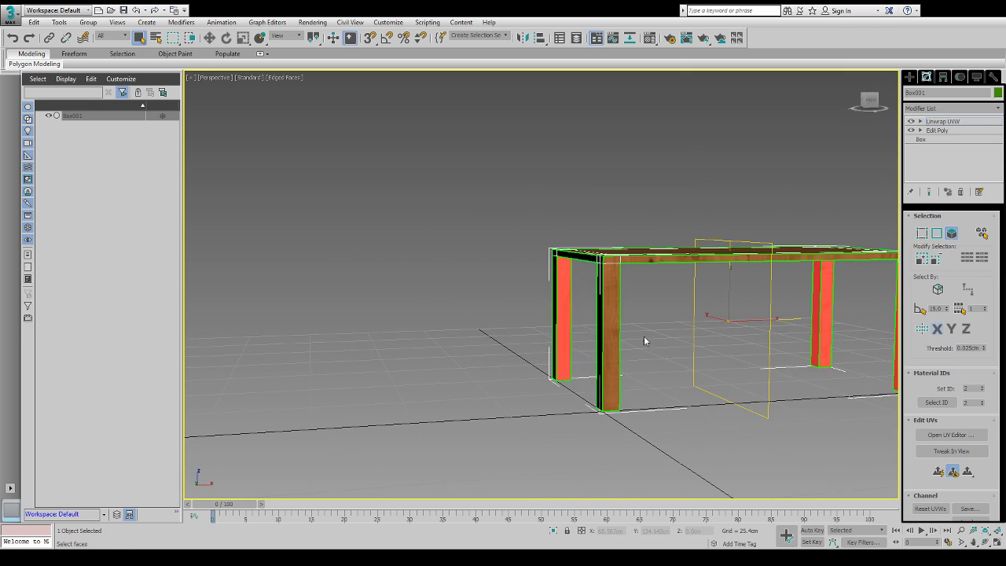
middle_click_drag(647, 341, 678, 397, "alt")
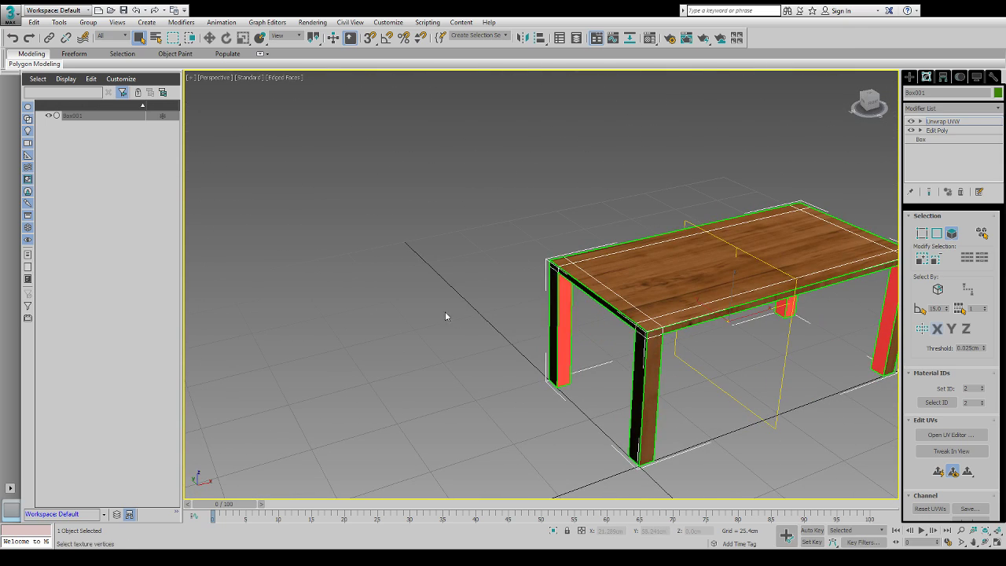
left_click(268, 112)
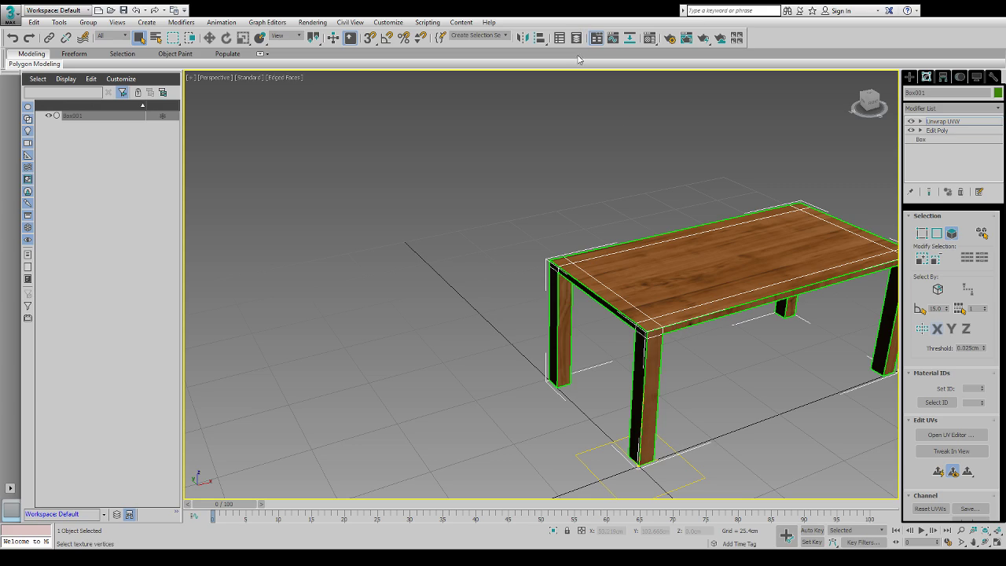
middle_click_drag(802, 304, 722, 294)
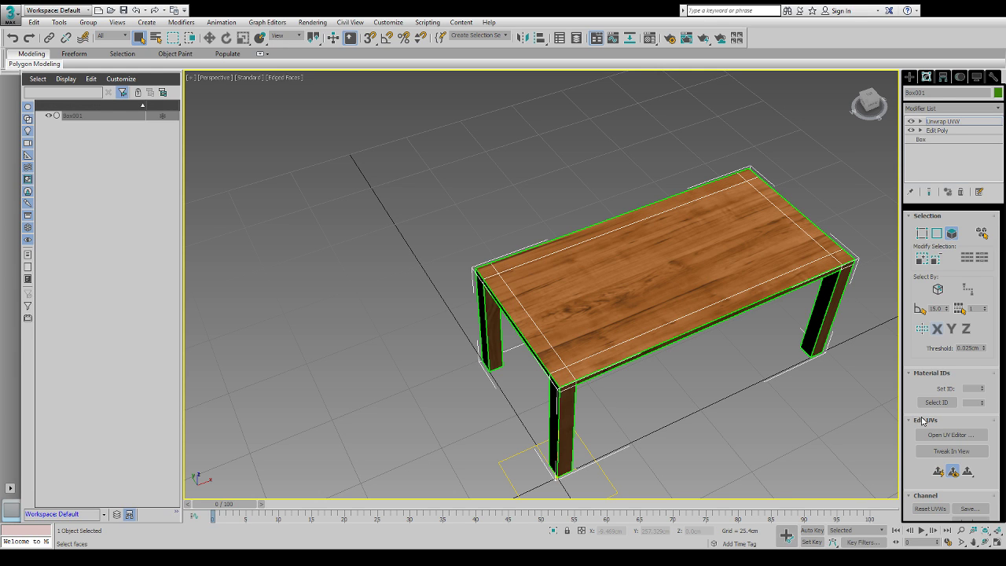
Save the wood-textured table scene with Ctrl+S
key("ctrl+s")
Exit the Unwrap UVW Face sub-object level with the 3 hotkey
key("3")
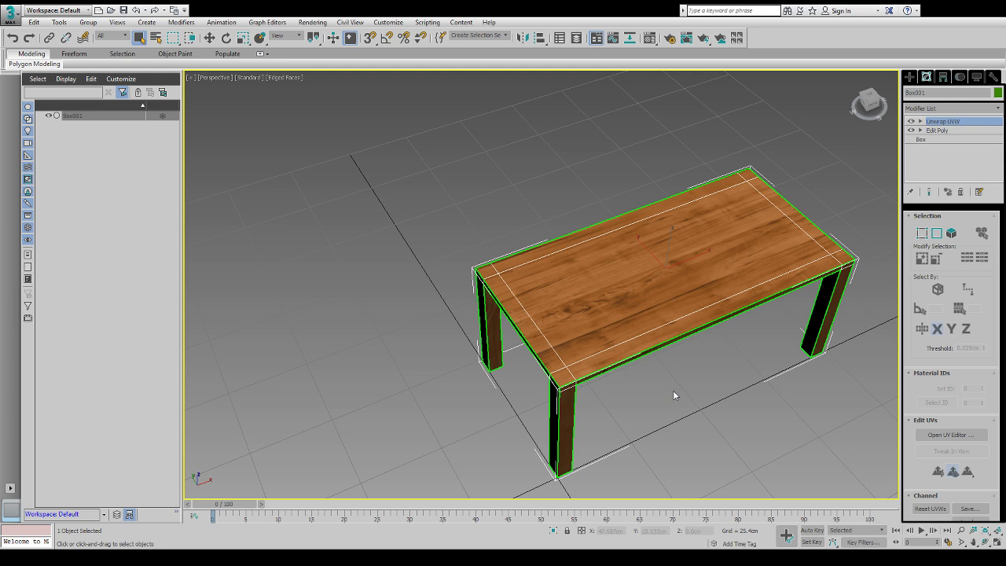